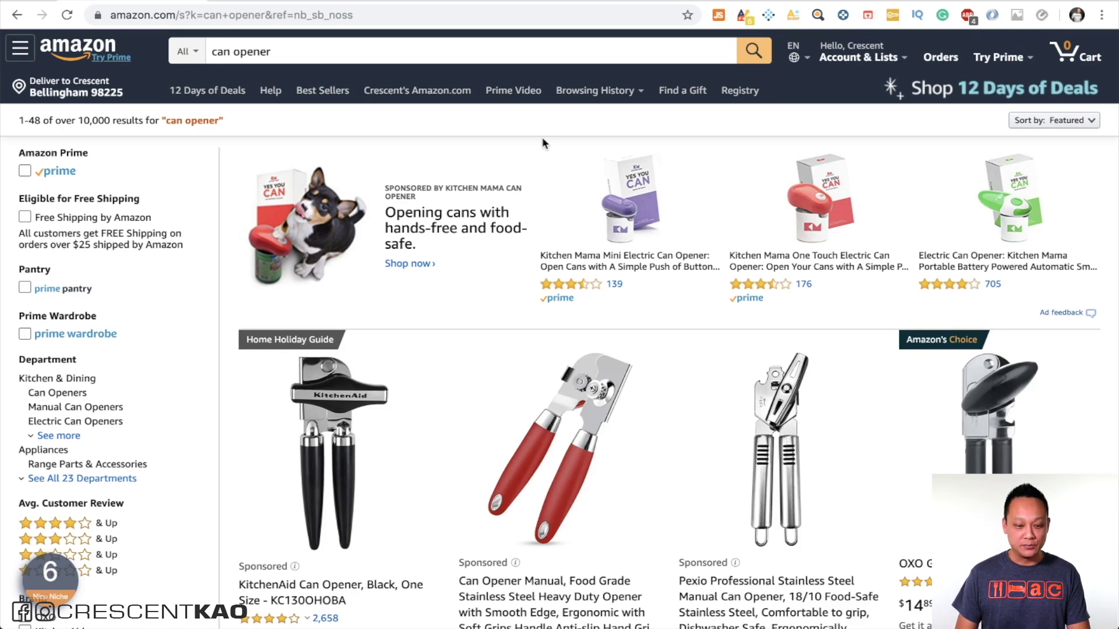
# Step: Try to open the Kebley Stainless Steel Can Opener from the editorial recommendations in a new tab
pyautogui.click(735, 288)
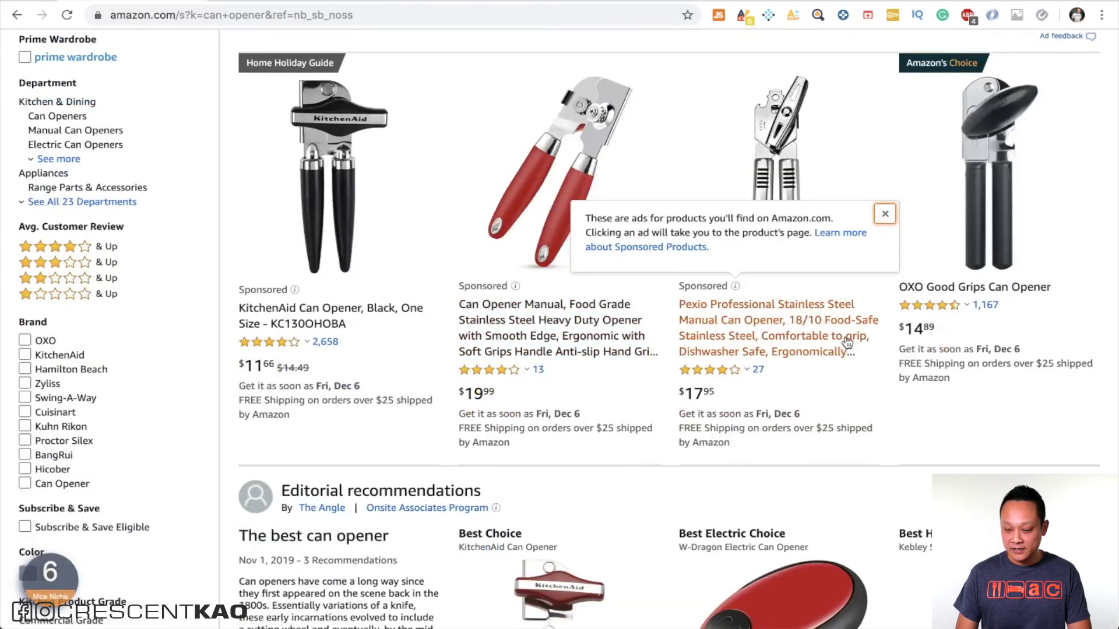
pyautogui.scroll(-5, 845, 338)
pyautogui.scroll(-3, 844, 337)
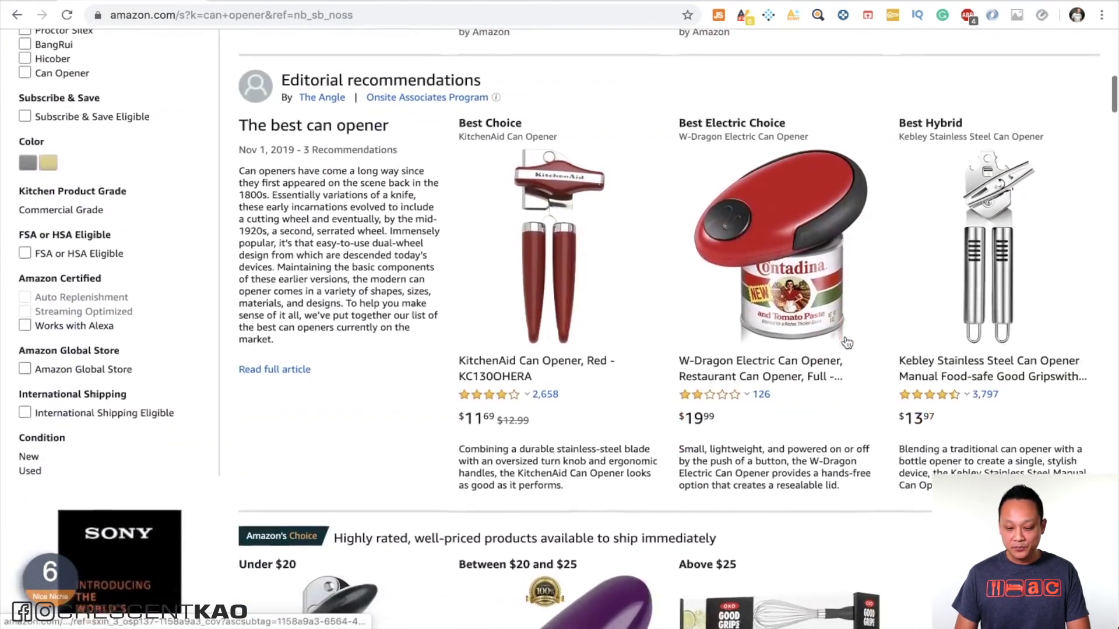
pyautogui.rightClick(916, 361)
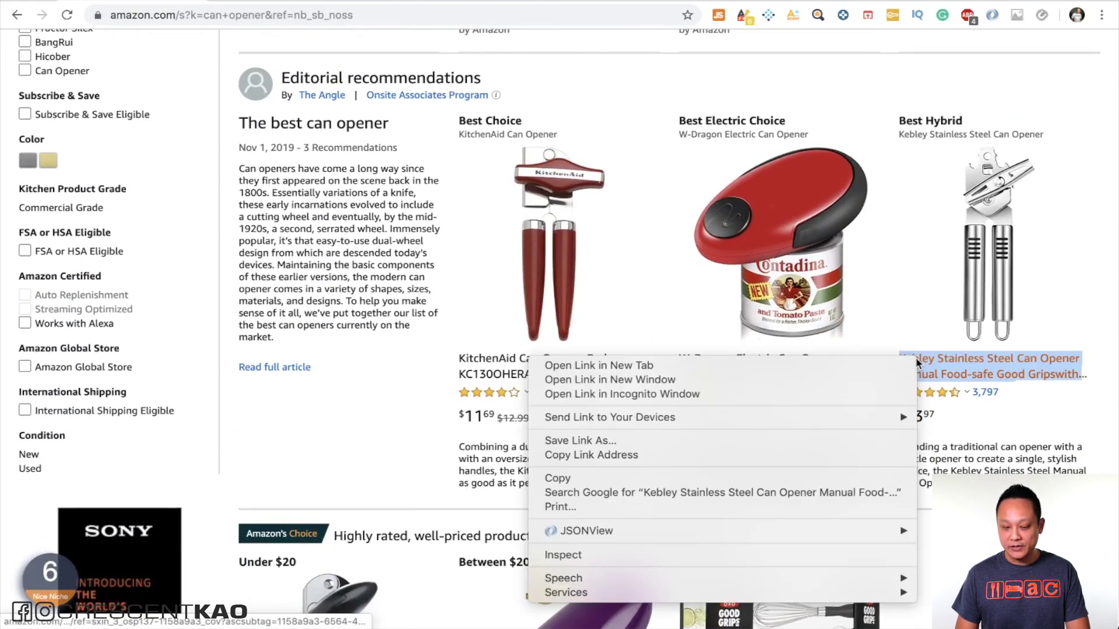
pyautogui.click(899, 369)
pyautogui.click(899, 368)
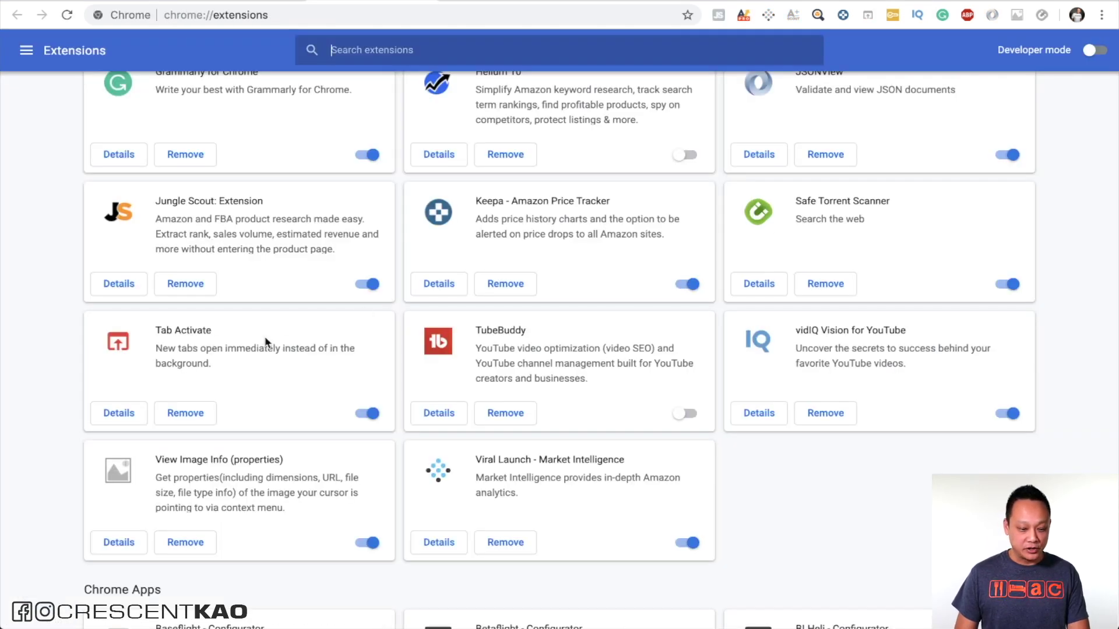
# Step: Turn off the Tab Activate browser extension and try again to open the Kebley can opener link in a new tab
pyautogui.click(367, 413)
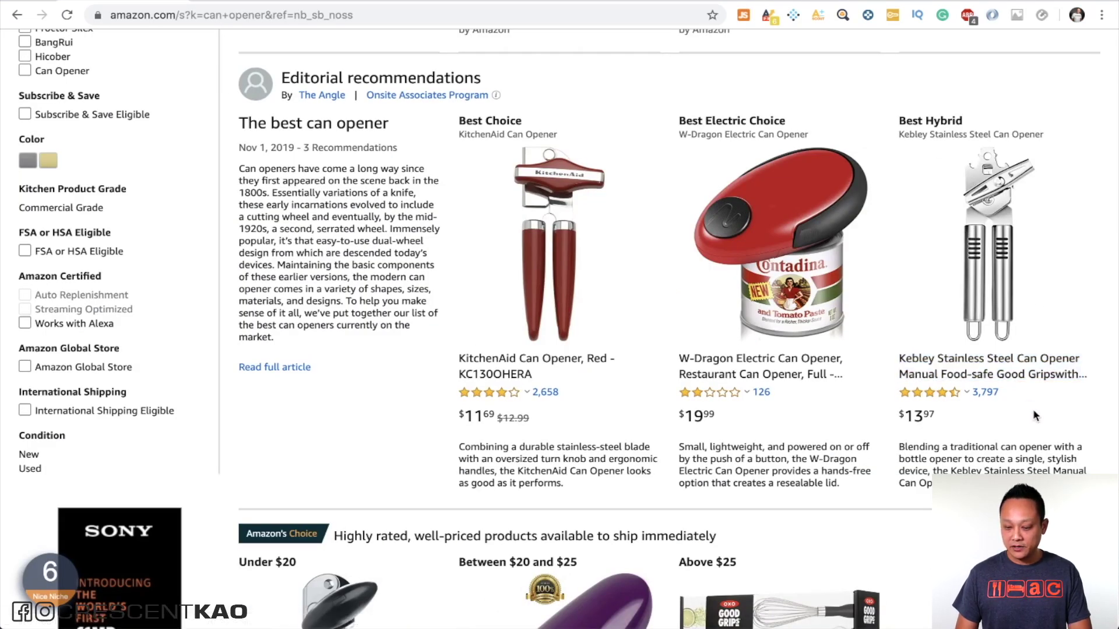
pyautogui.rightClick(1002, 376)
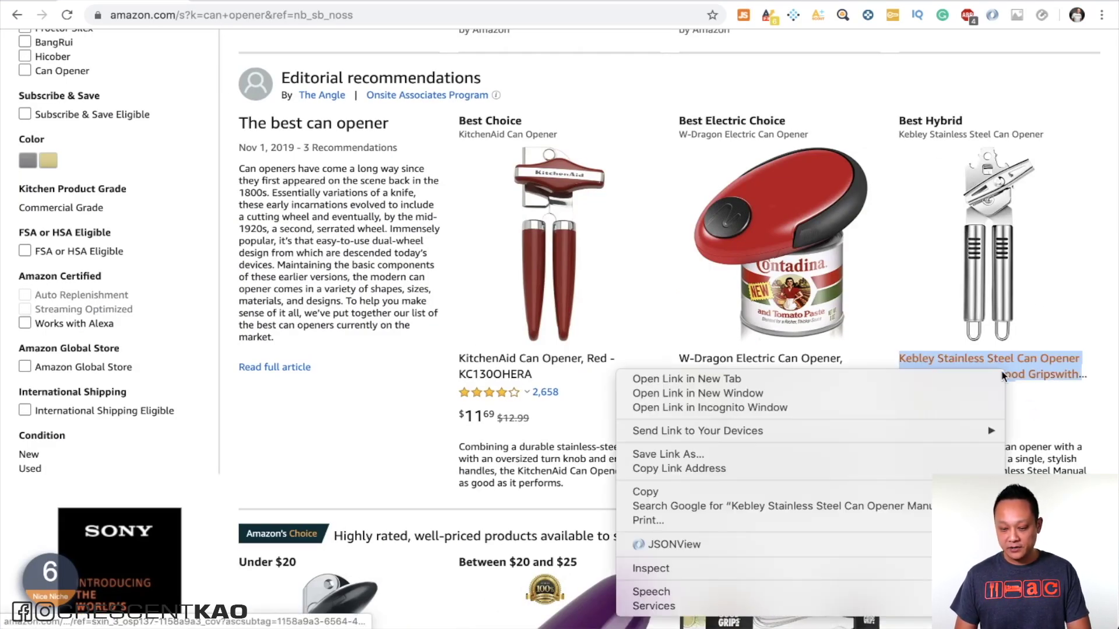
pyautogui.click(973, 379)
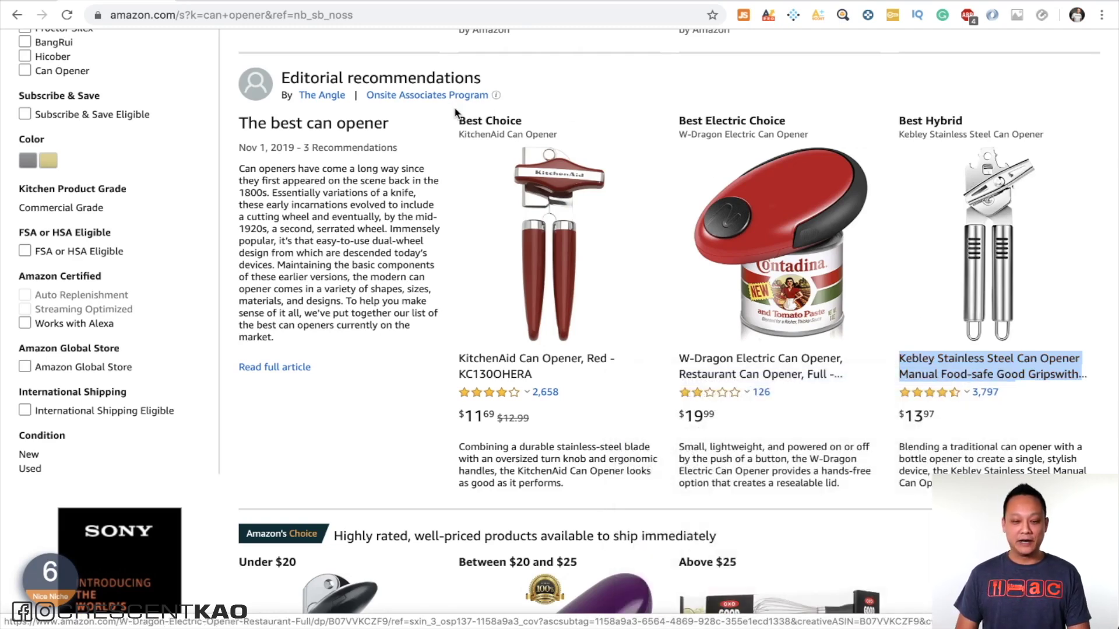
# Step: Open the product page of the Kebley Stainless Steel Can Opener from the editorial recommendations
pyautogui.hotkey('ctrl', 'Tab')
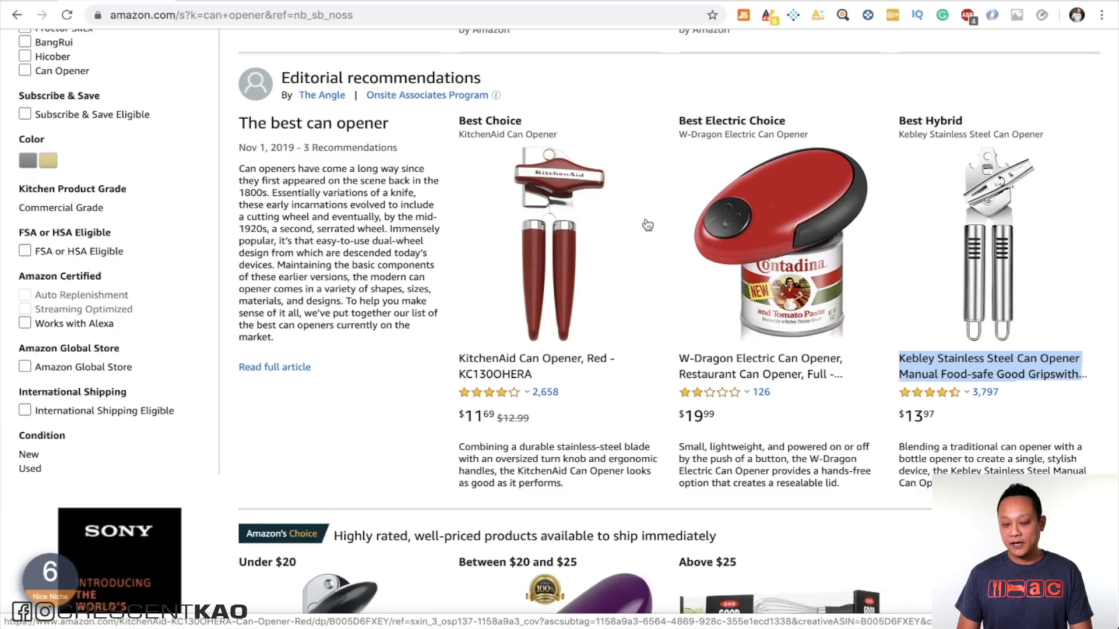
pyautogui.scroll(-3, 647, 225)
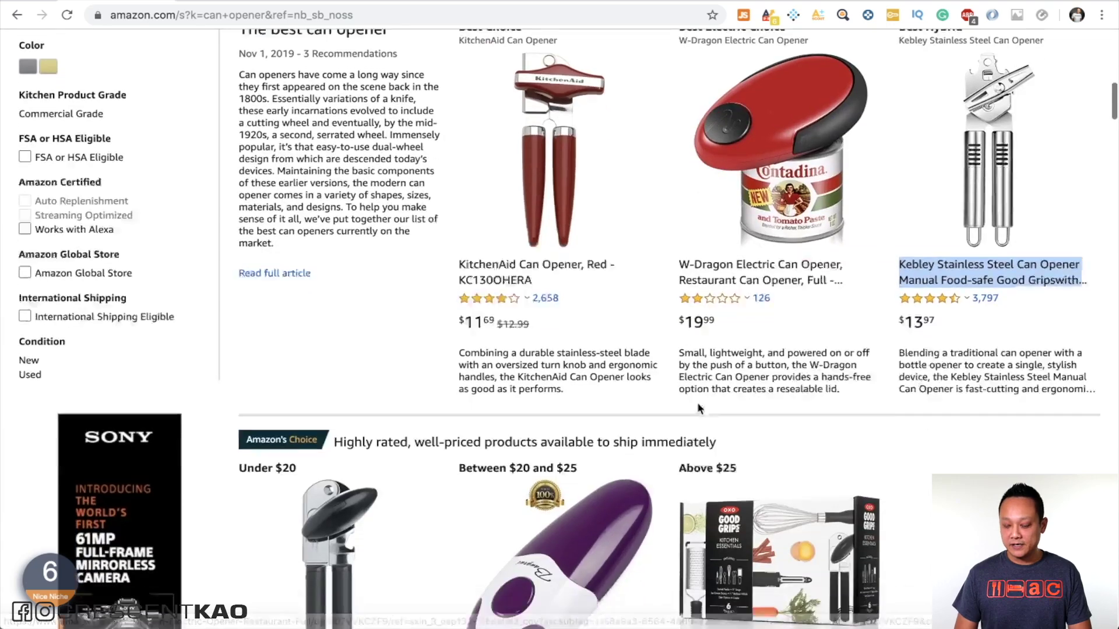
pyautogui.click(967, 268)
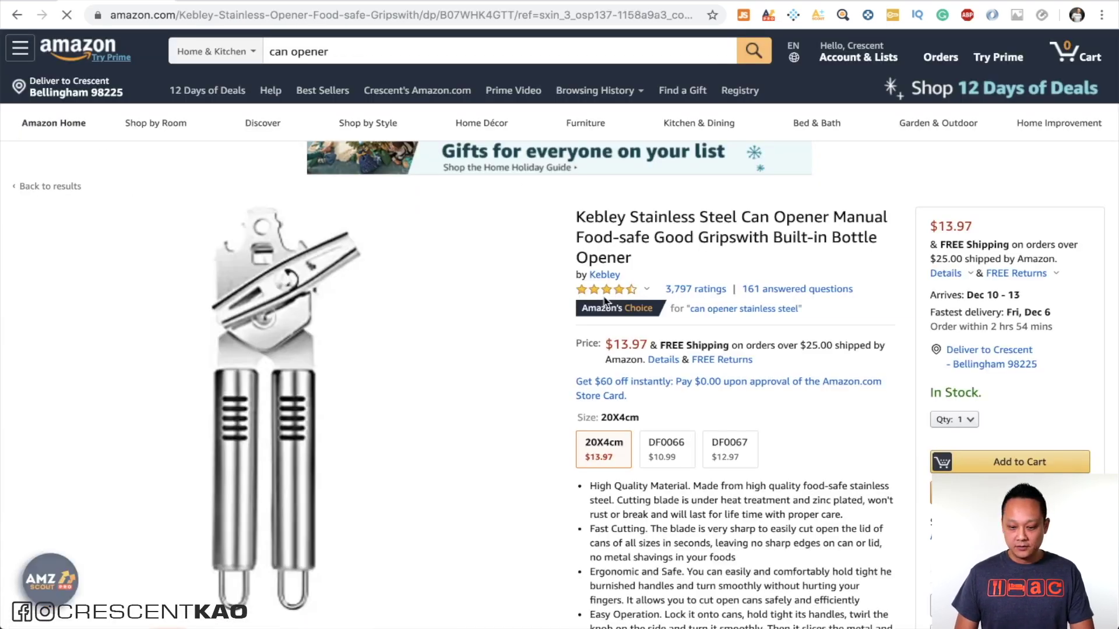
# Step: Examine the Keepa price history chart and its data series on the Kebley can opener's product page
pyautogui.scroll(-7, 600, 286)
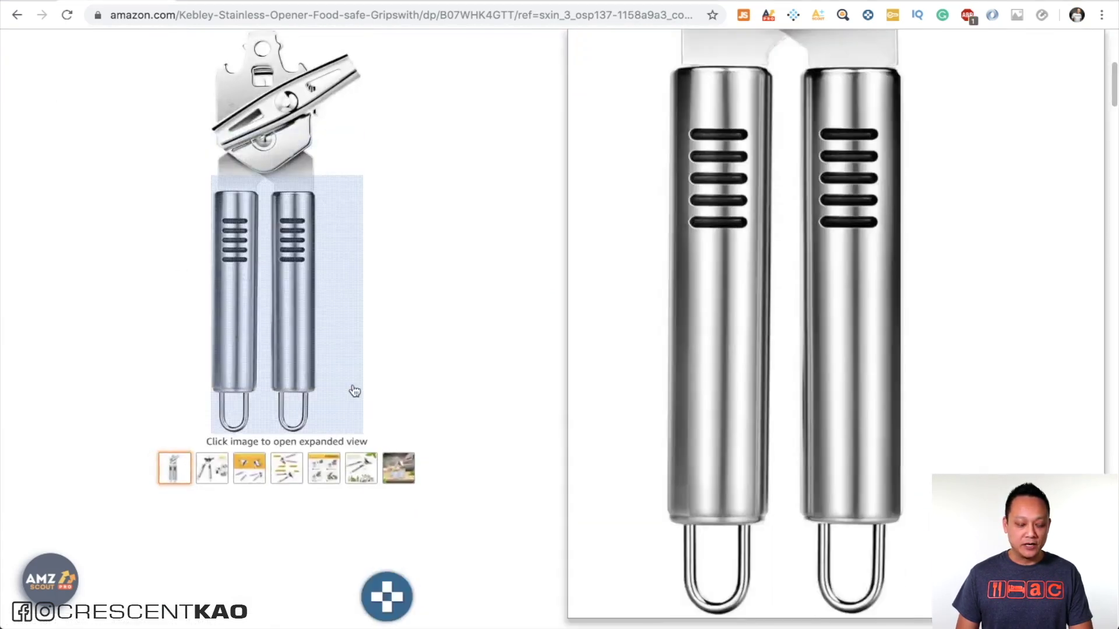
pyautogui.scroll(-3, 352, 383)
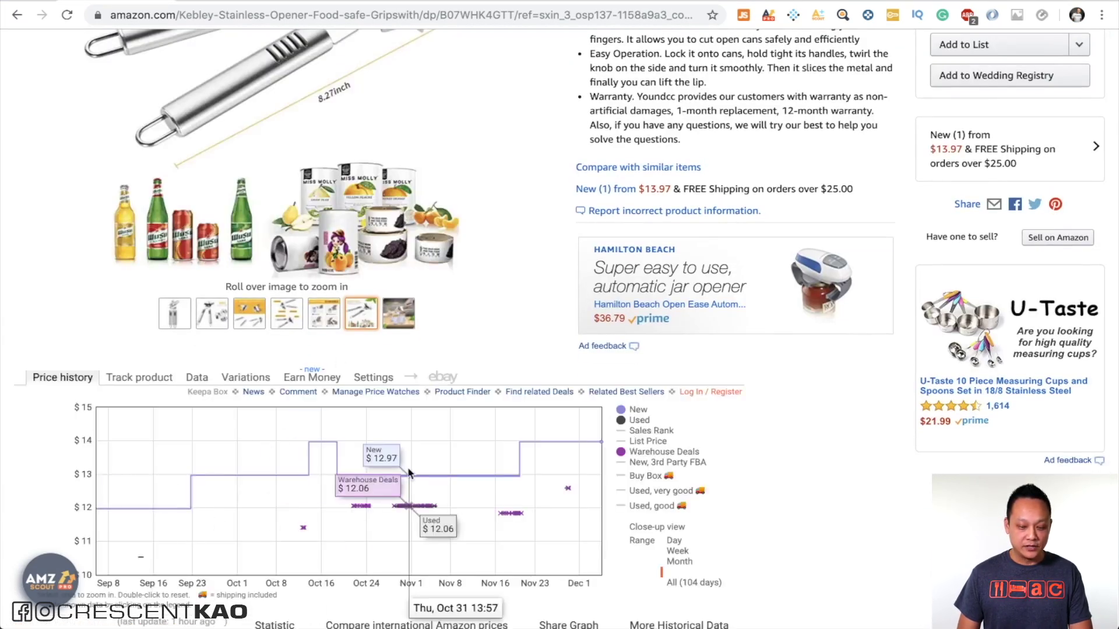
pyautogui.scroll(-3, 407, 467)
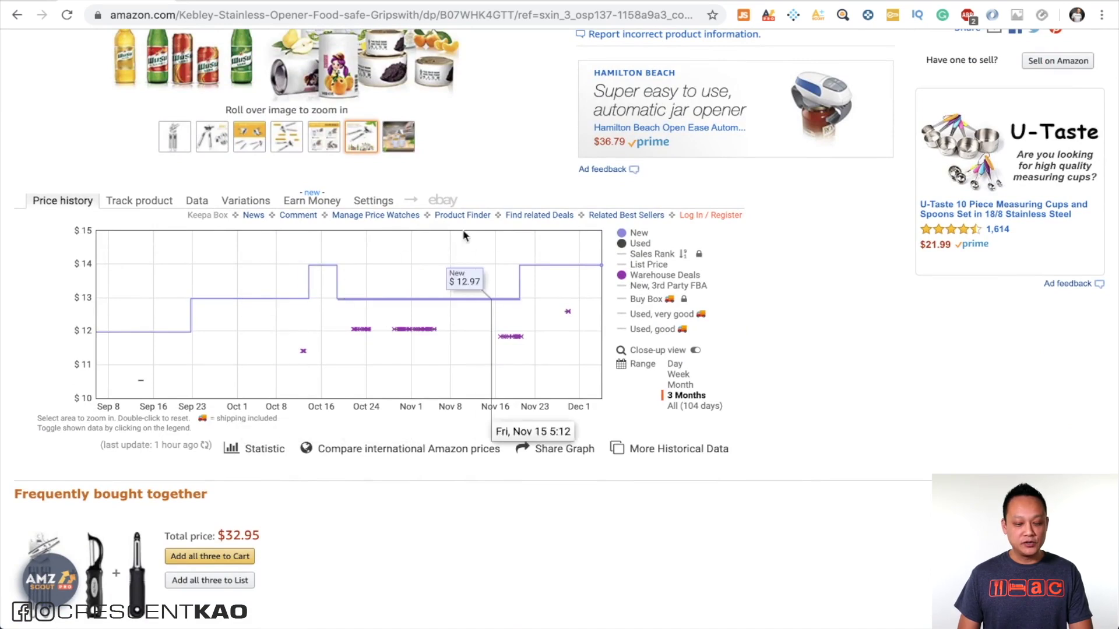
pyautogui.moveTo(657, 306)
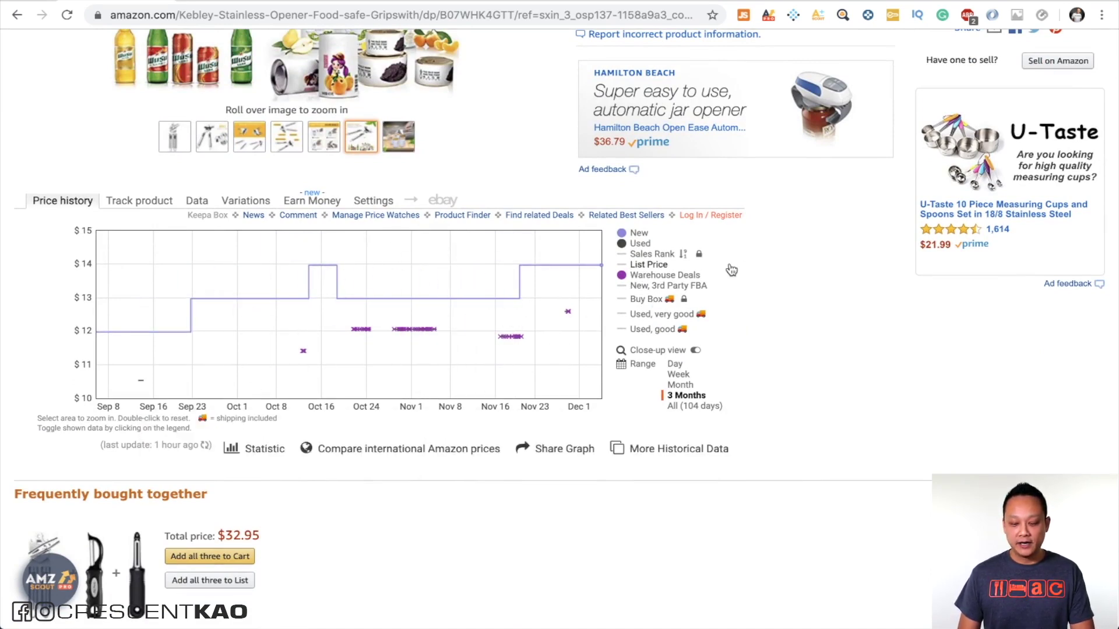
pyautogui.moveTo(625, 257)
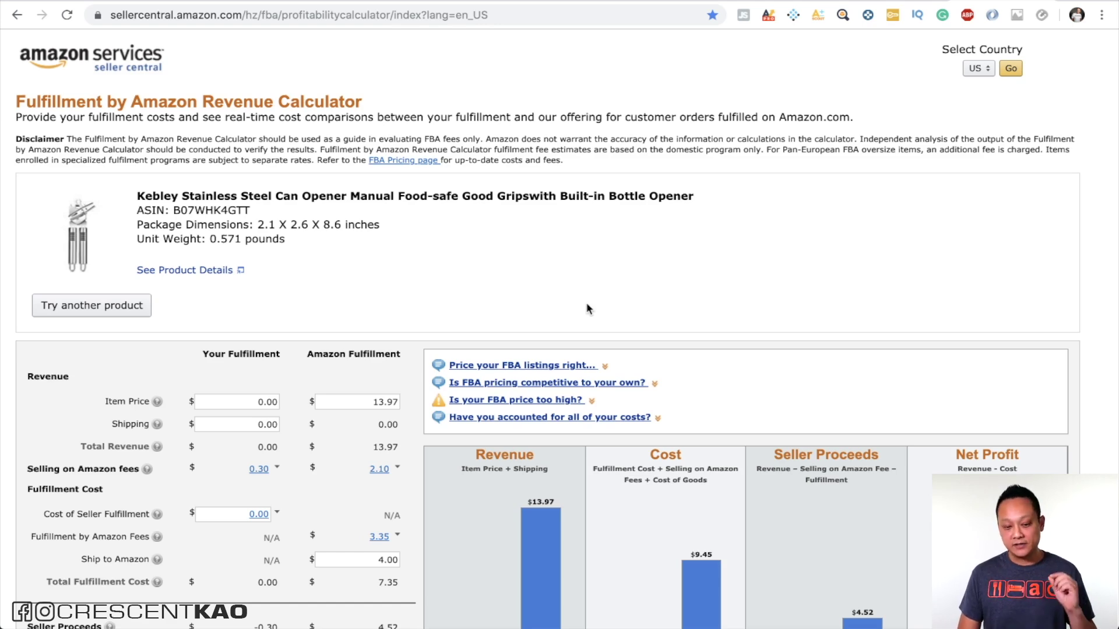
# Step: Review the Amazon fulfillment fees, costs and net profit of the Kebley can opener in the FBA Revenue Calculator
pyautogui.scroll(-1, 588, 279)
pyautogui.scroll(1, 587, 278)
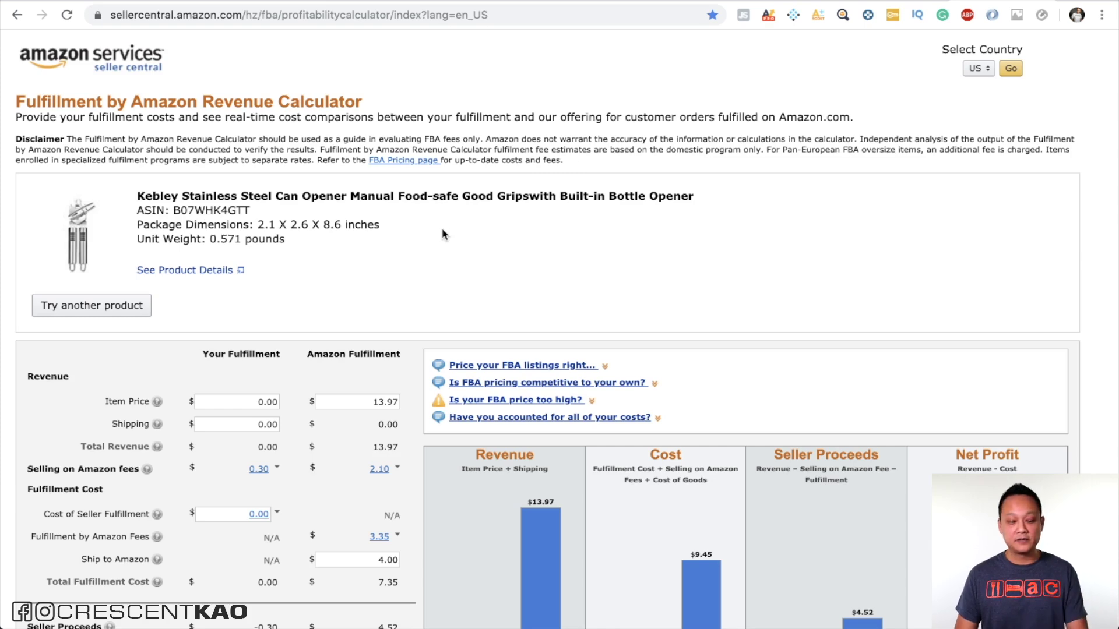
pyautogui.scroll(-3, 441, 234)
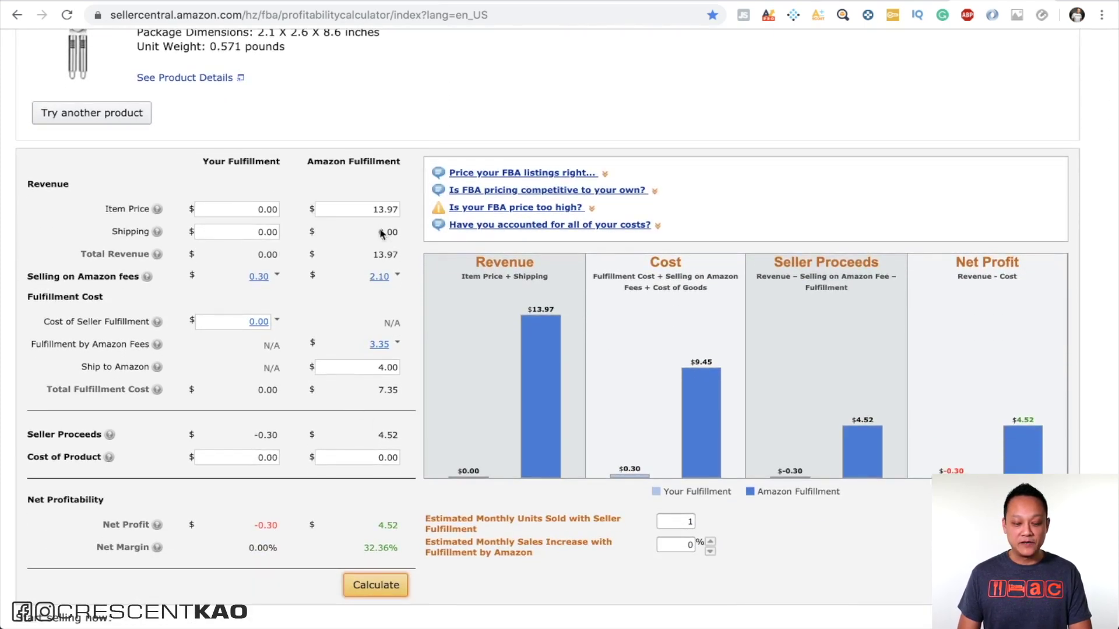
pyautogui.scroll(-1, 457, 469)
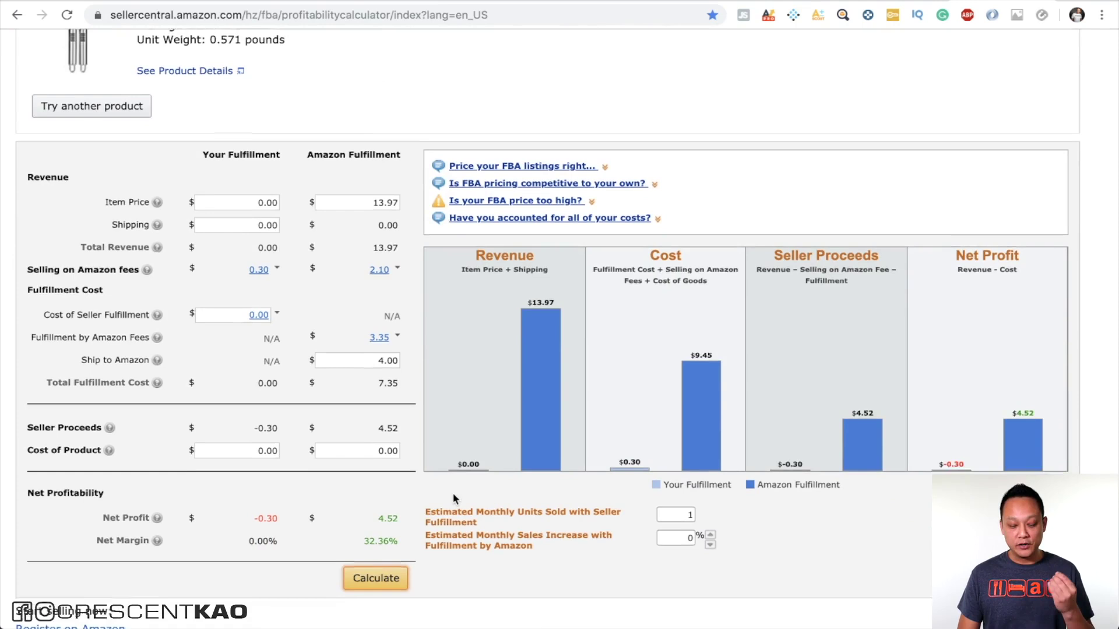
pyautogui.scroll(-1, 446, 492)
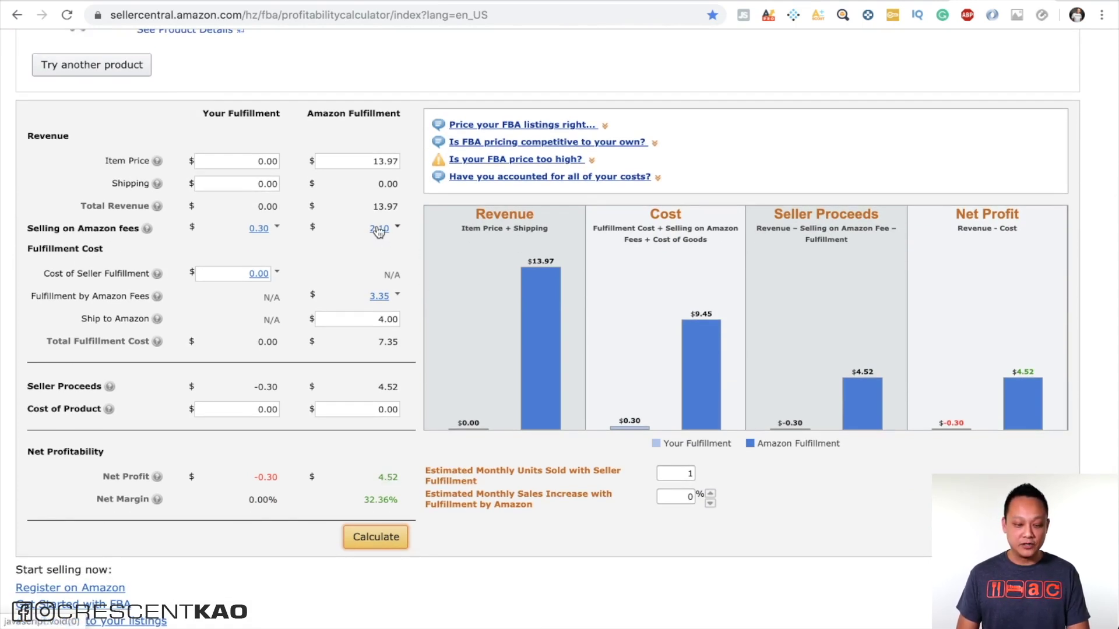
pyautogui.click(397, 297)
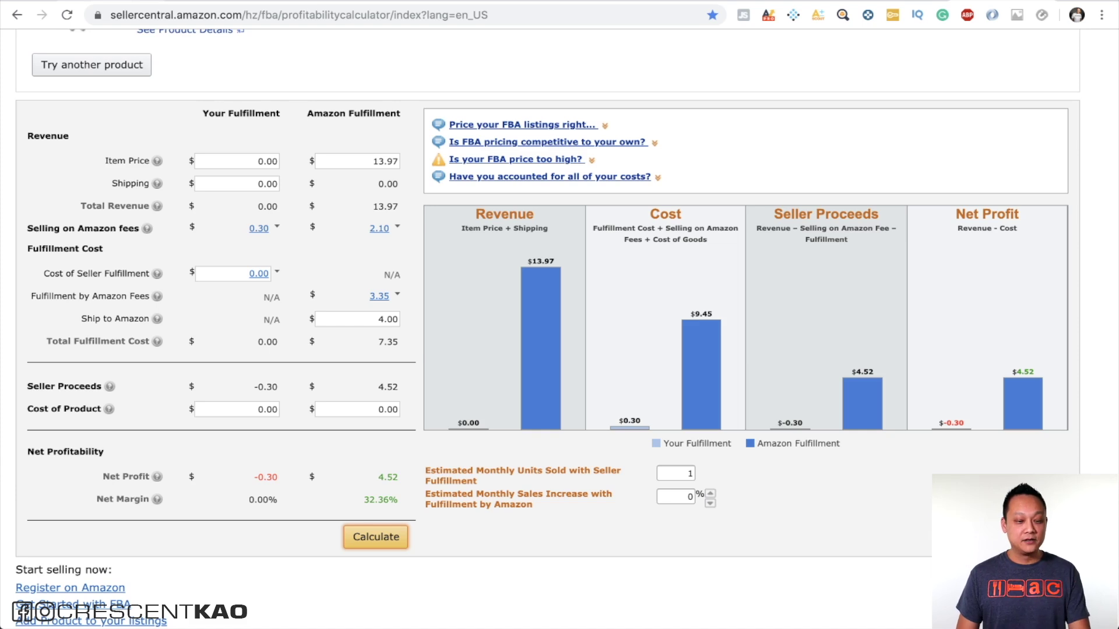
# Step: Return to the Amazon product page, search Home & Kitchen for "can opener" and run AMZScout Pro on the results
pyautogui.click(117, 0)
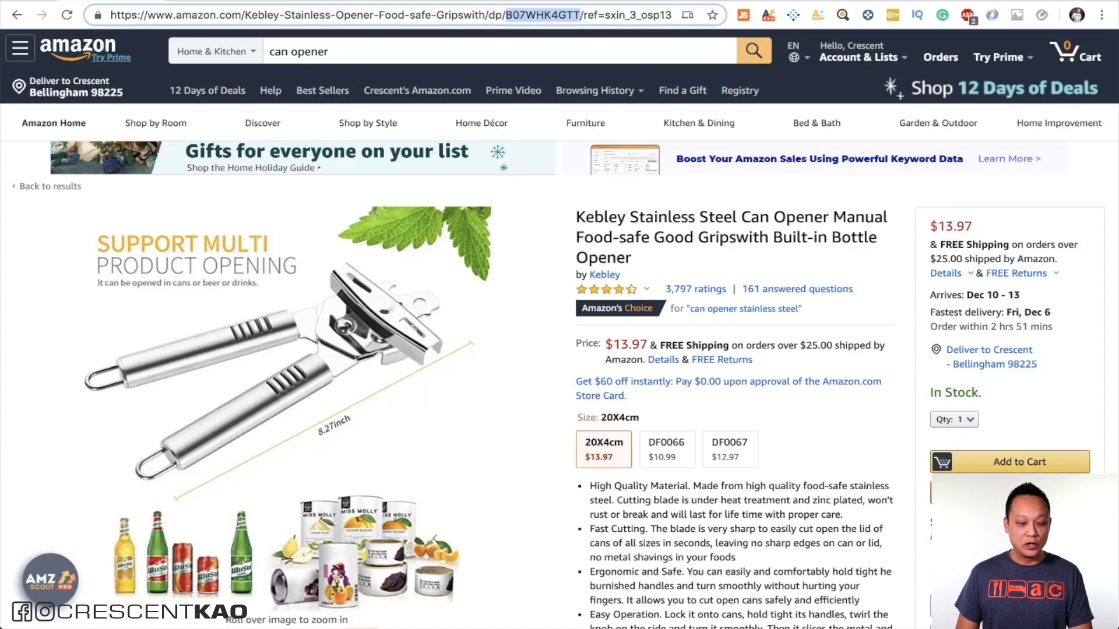
pyautogui.click(754, 51)
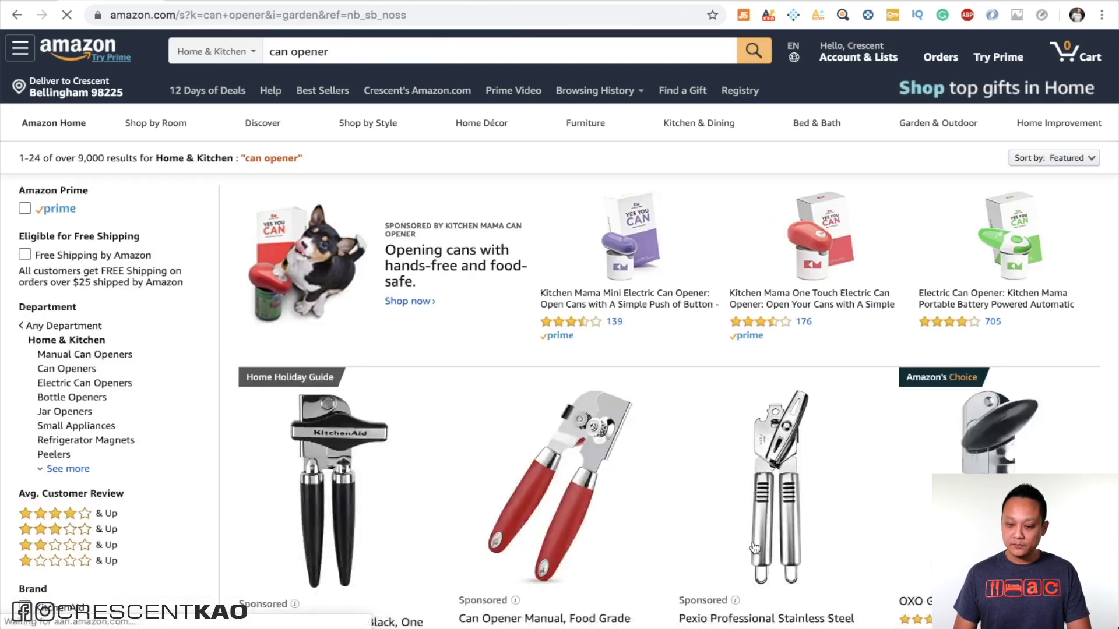
pyautogui.click(768, 16)
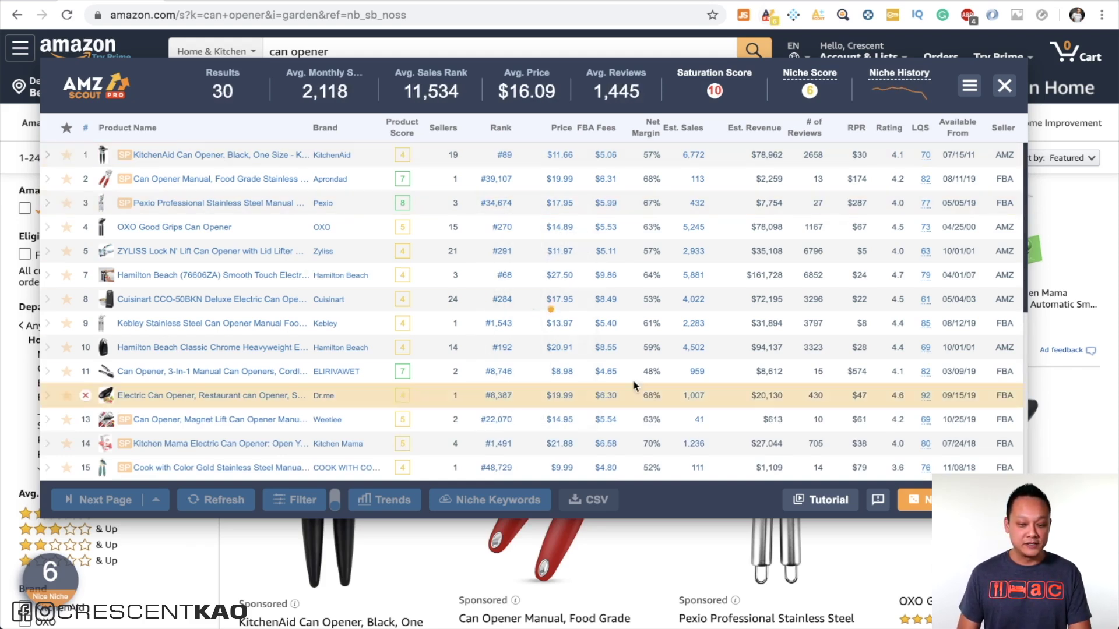
# Step: Open the Profit Calculator for the Kebley can opener in the AMZScout results and set the product cost to $4
pyautogui.moveTo(301, 262)
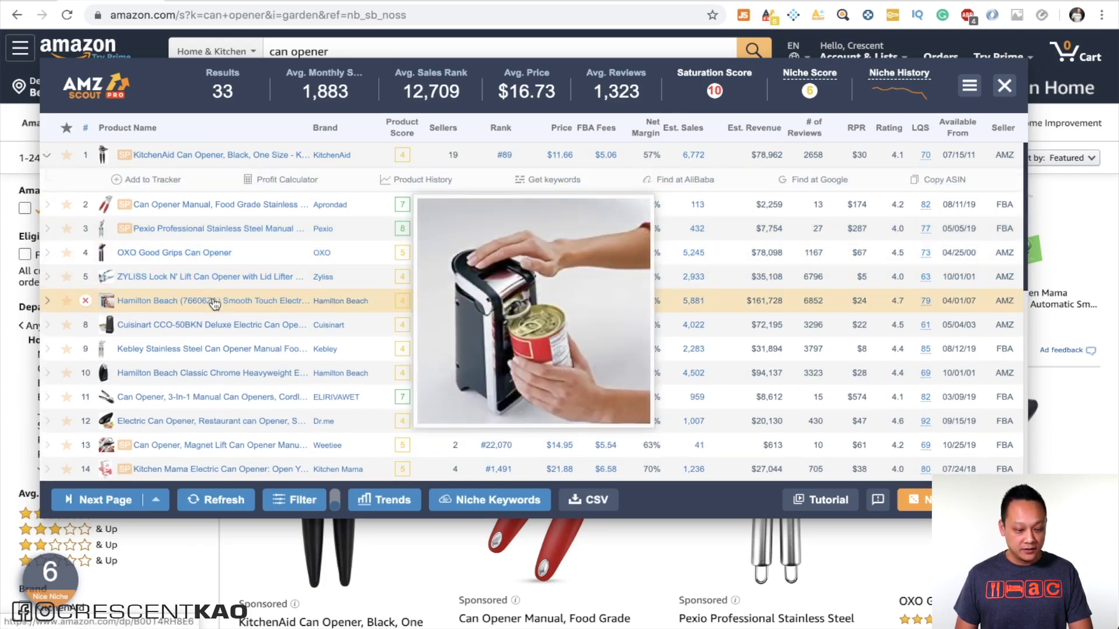
pyautogui.moveTo(208, 352)
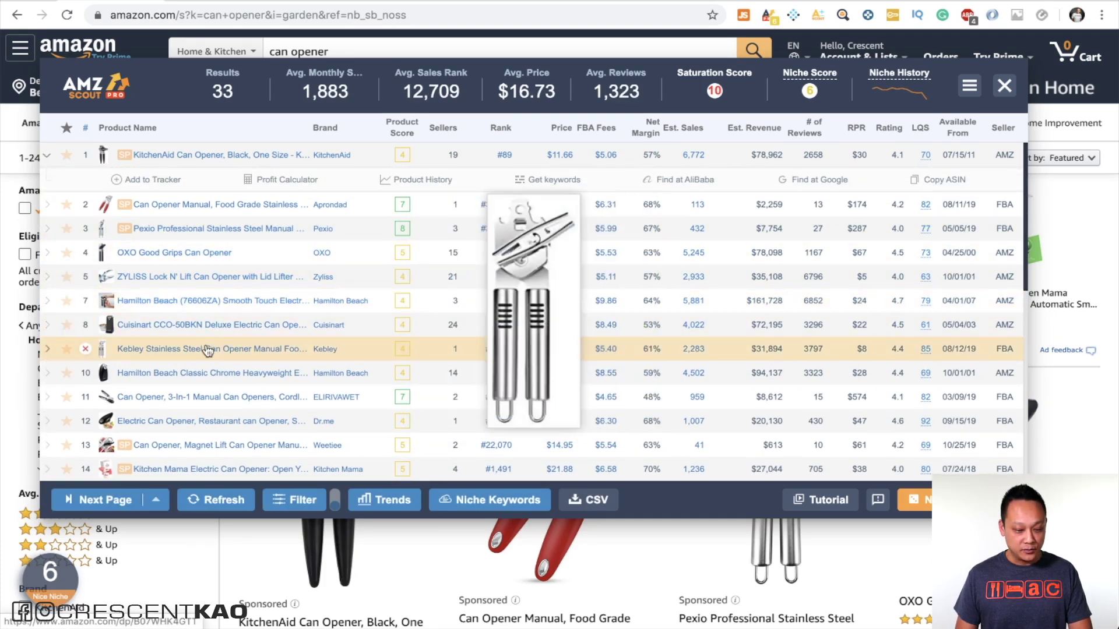
pyautogui.click(47, 349)
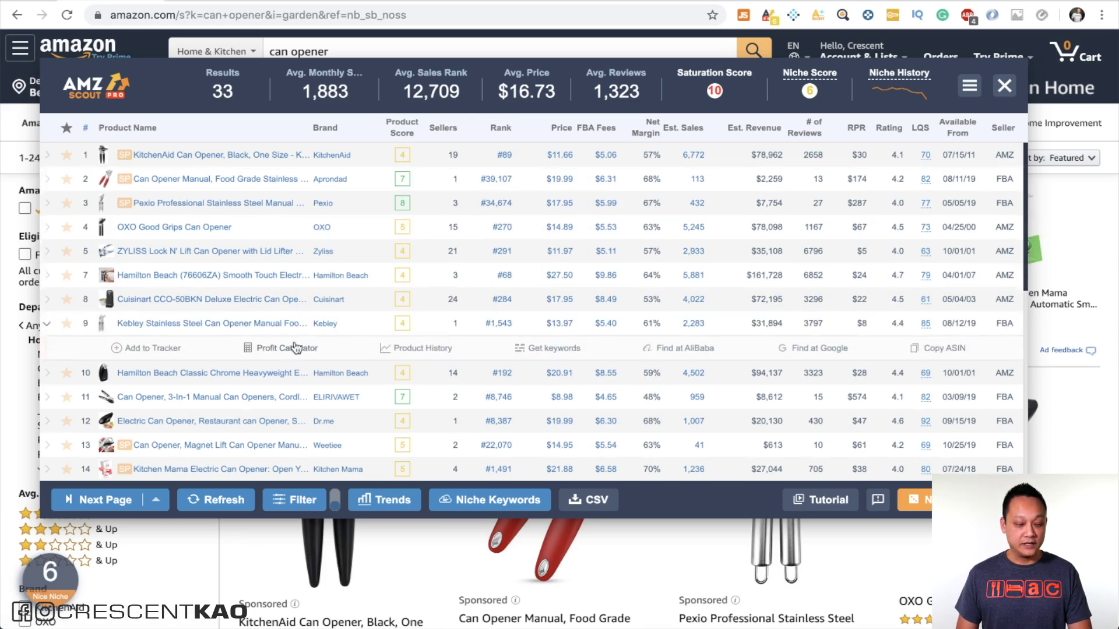
pyautogui.click(285, 350)
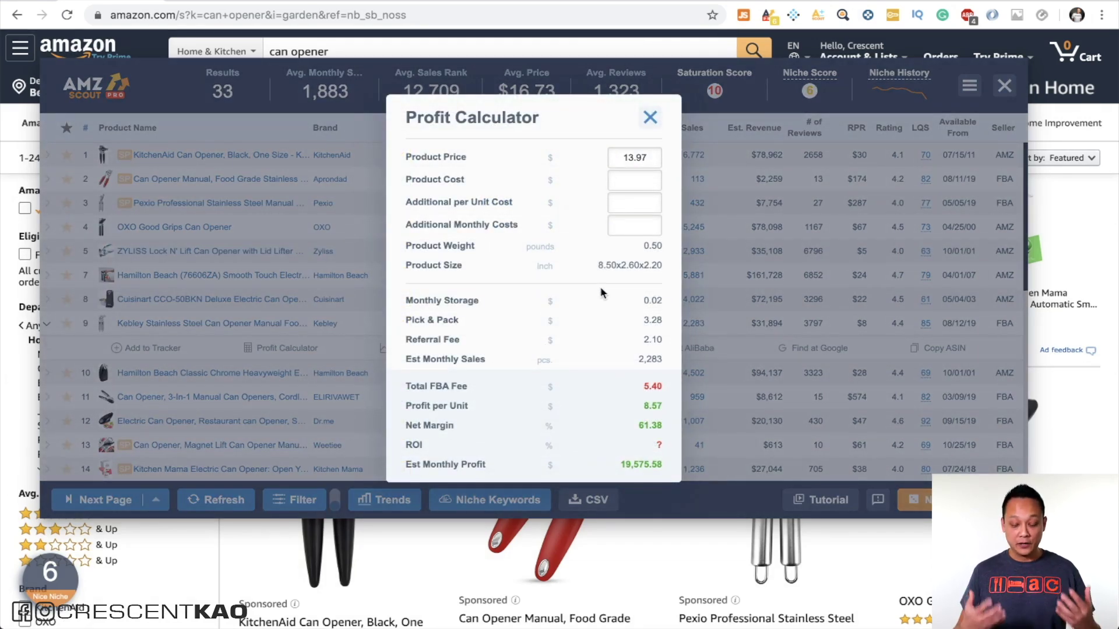
pyautogui.click(638, 180)
pyautogui.write('4')
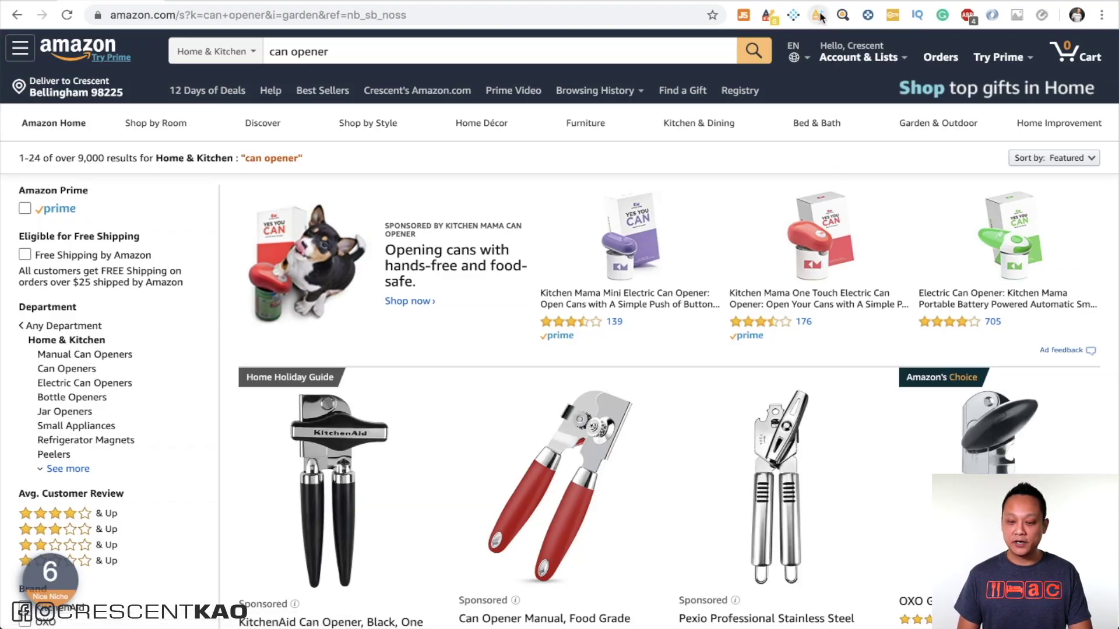
# Step: Find the Kebley Stainless Steel Can Opener in the Home & Kitchen search results and open its product page
pyautogui.scroll(-15, 806, 331)
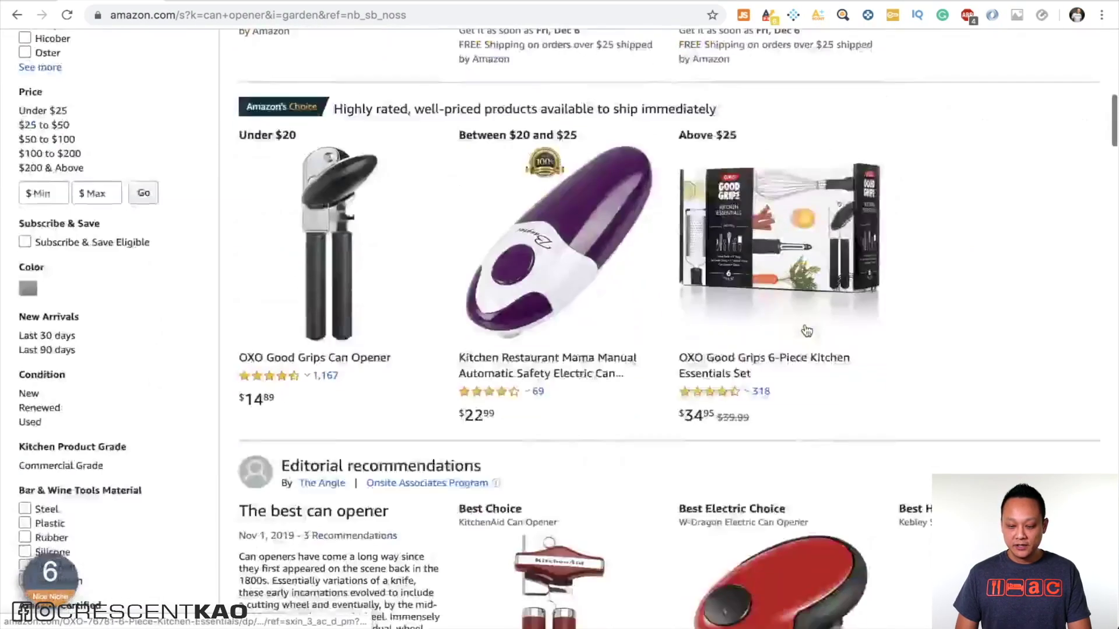
pyautogui.scroll(-2, 831, 299)
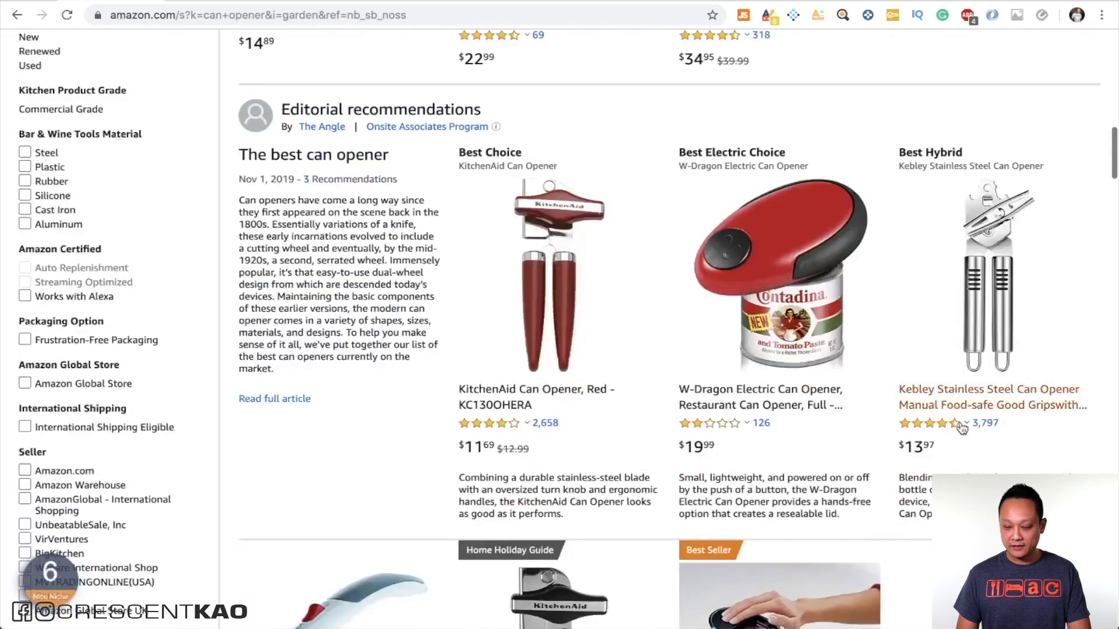
pyautogui.click(988, 399)
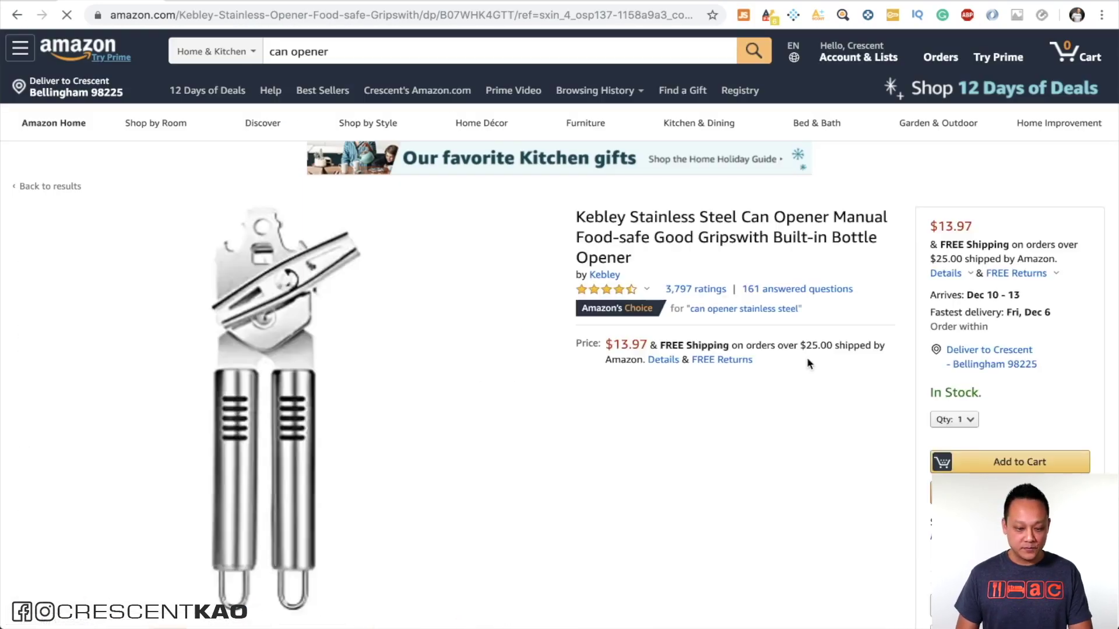
# Step: Run the AMZScout Calculator on the Kebley can opener and set the product cost to $4
pyautogui.click(818, 16)
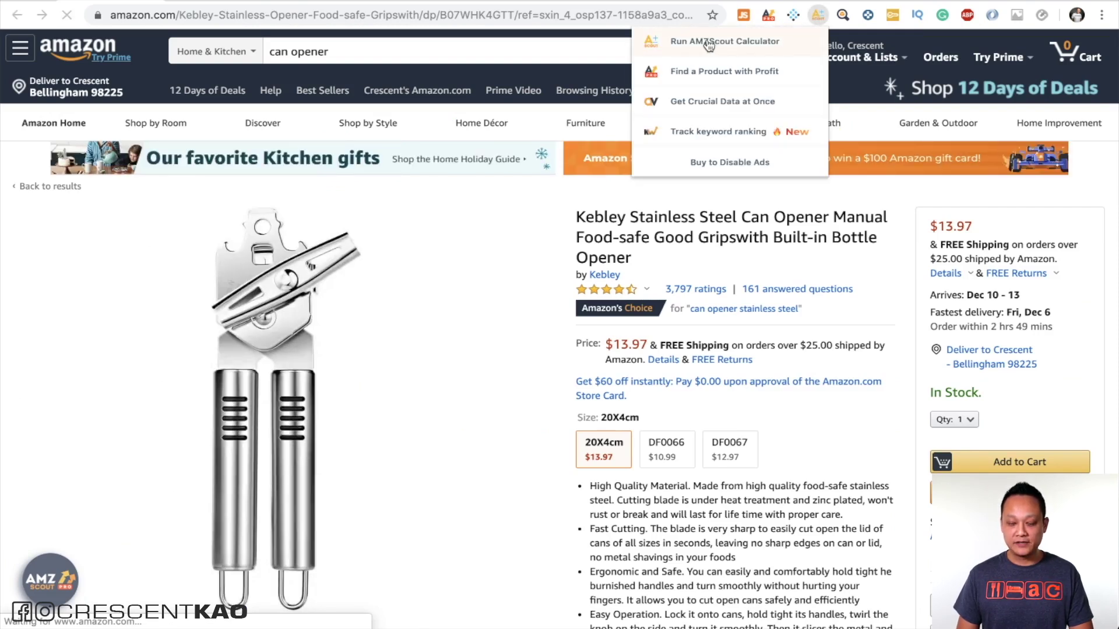
pyautogui.click(735, 42)
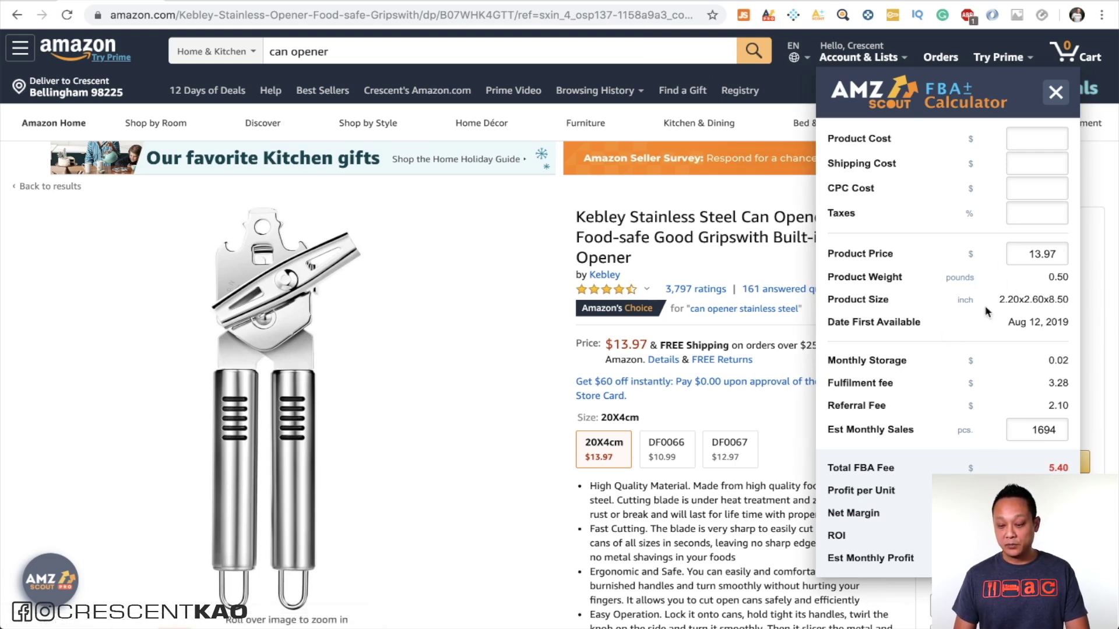
pyautogui.click(1032, 140)
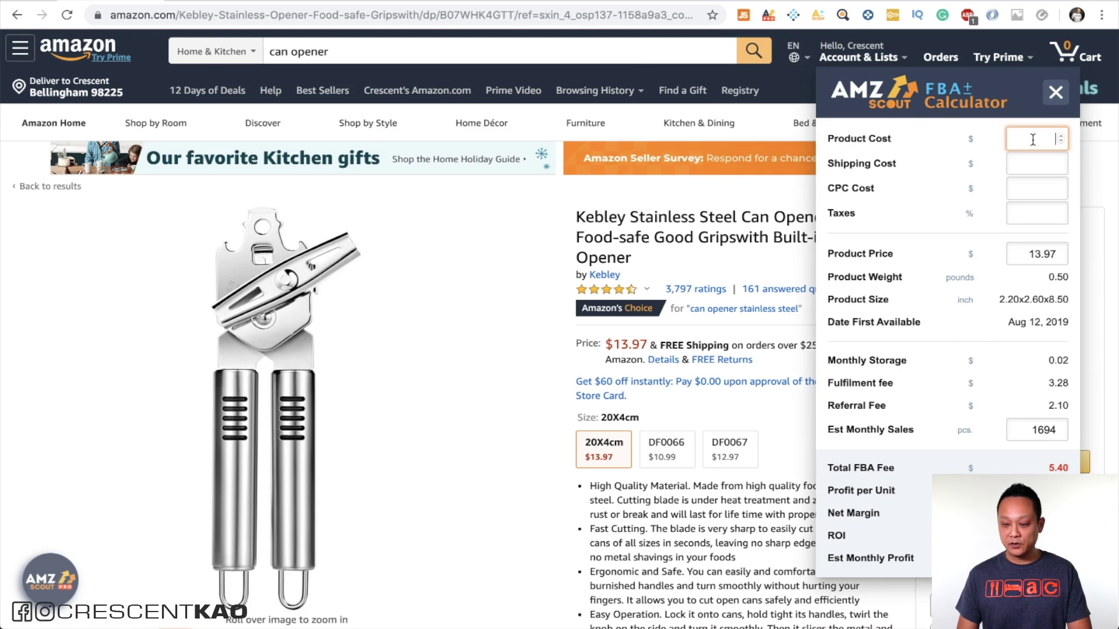
pyautogui.write('4')
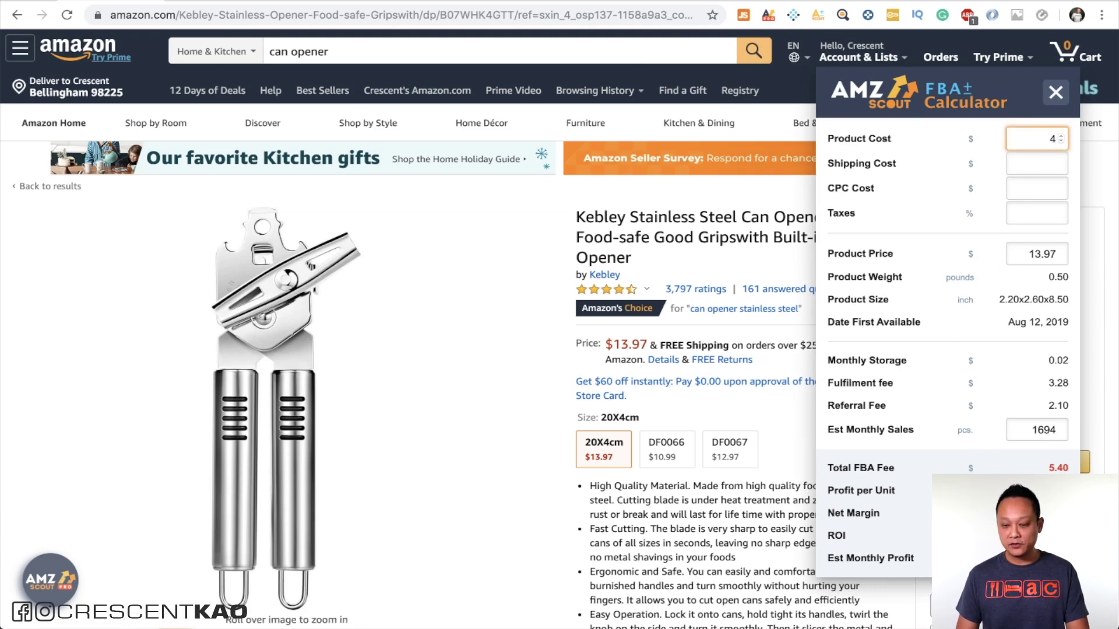
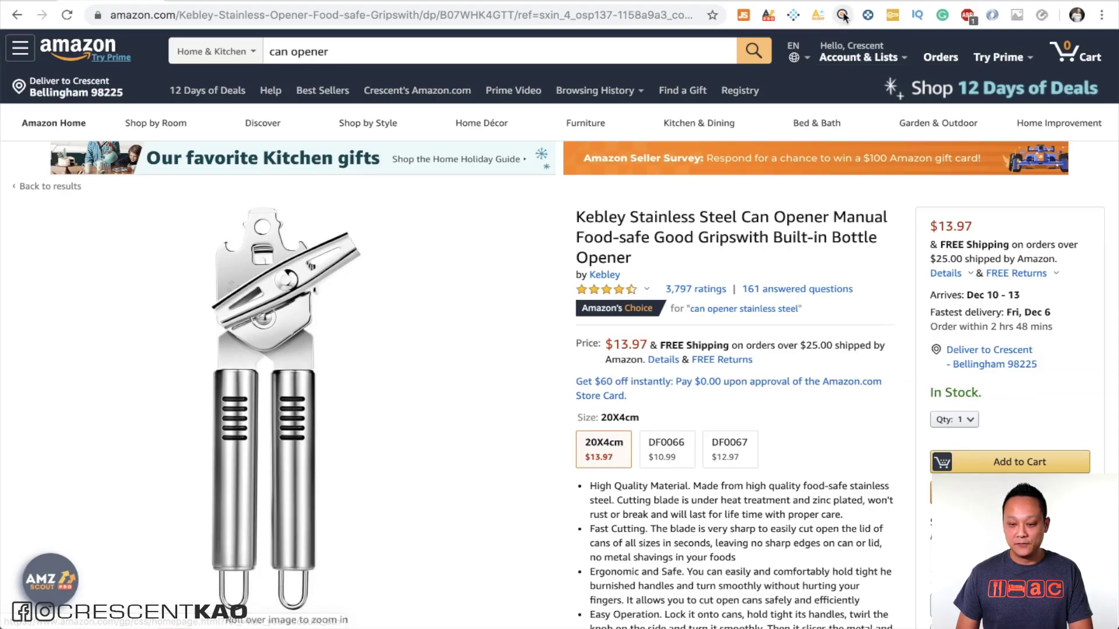
# Step: Run AMZScout Stock Stats on the Kebley can opener's product page
pyautogui.click(843, 17)
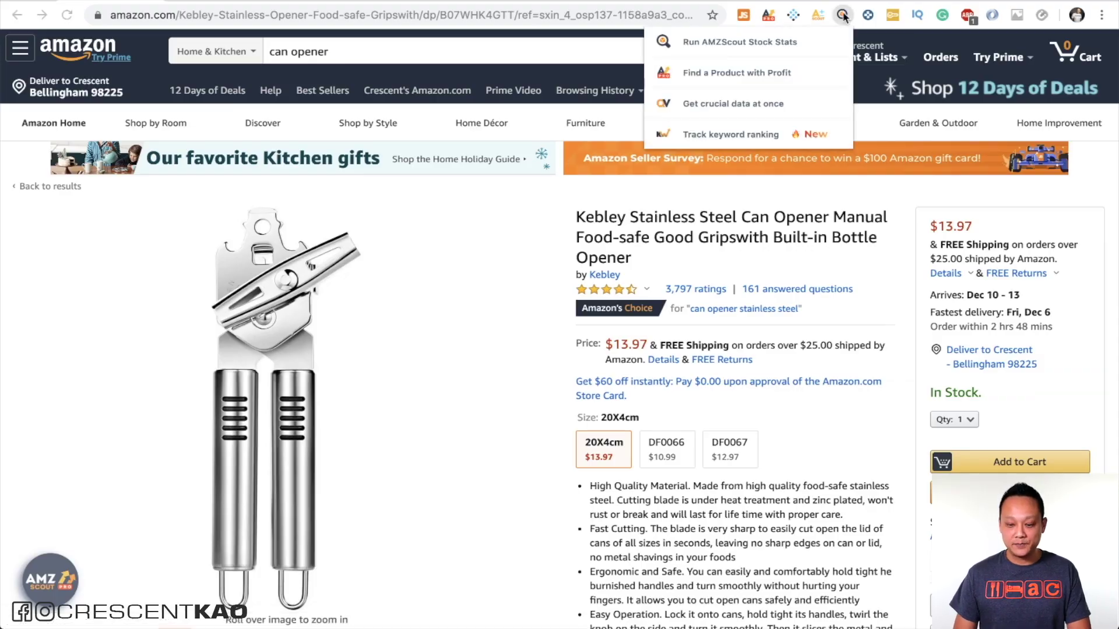
pyautogui.click(794, 43)
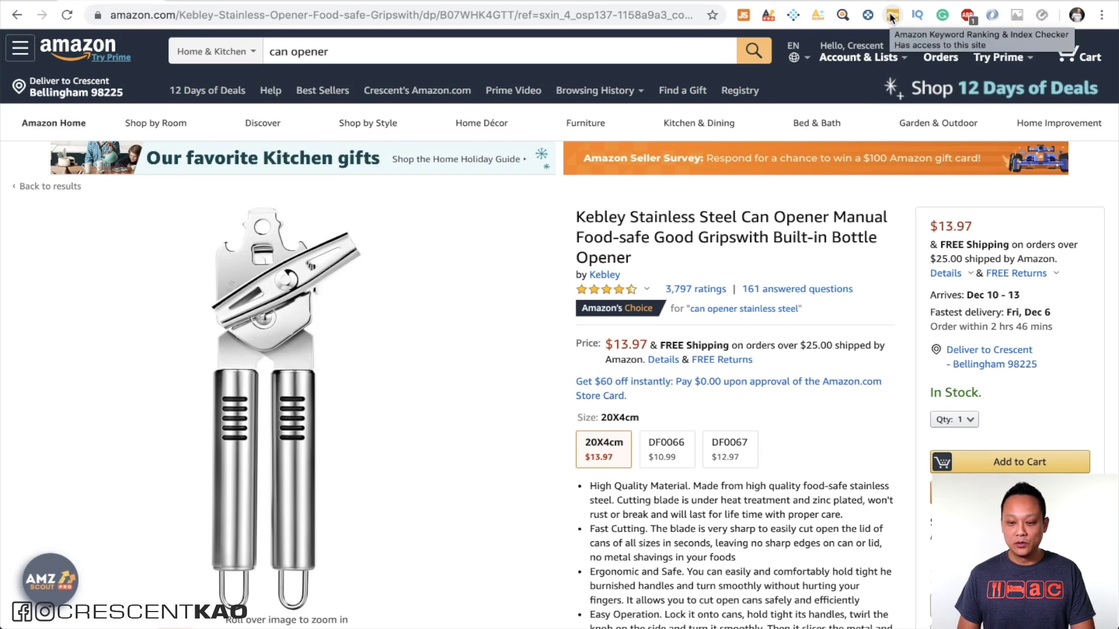
# Step: Copy the can opener's ASIN B07WHK4GTT from the page address into the Amazon Keyword Ranking & Index Checker, with AMAZON.COM as the marketplace
pyautogui.doubleClick(469, 14)
pyautogui.hotkey('ctrl', 'c')
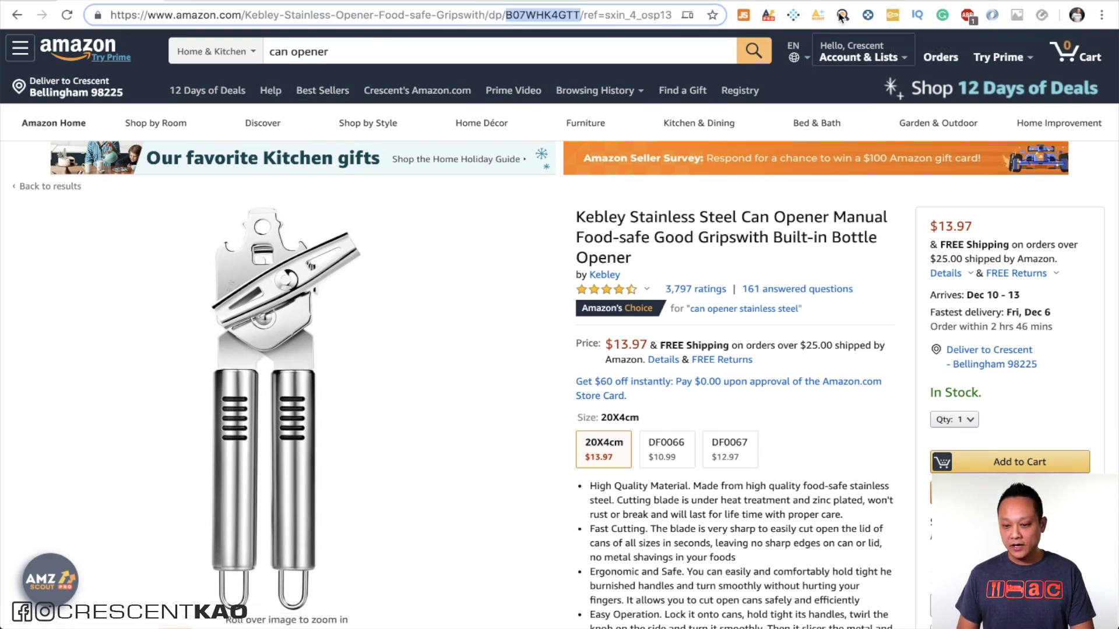
pyautogui.click(893, 15)
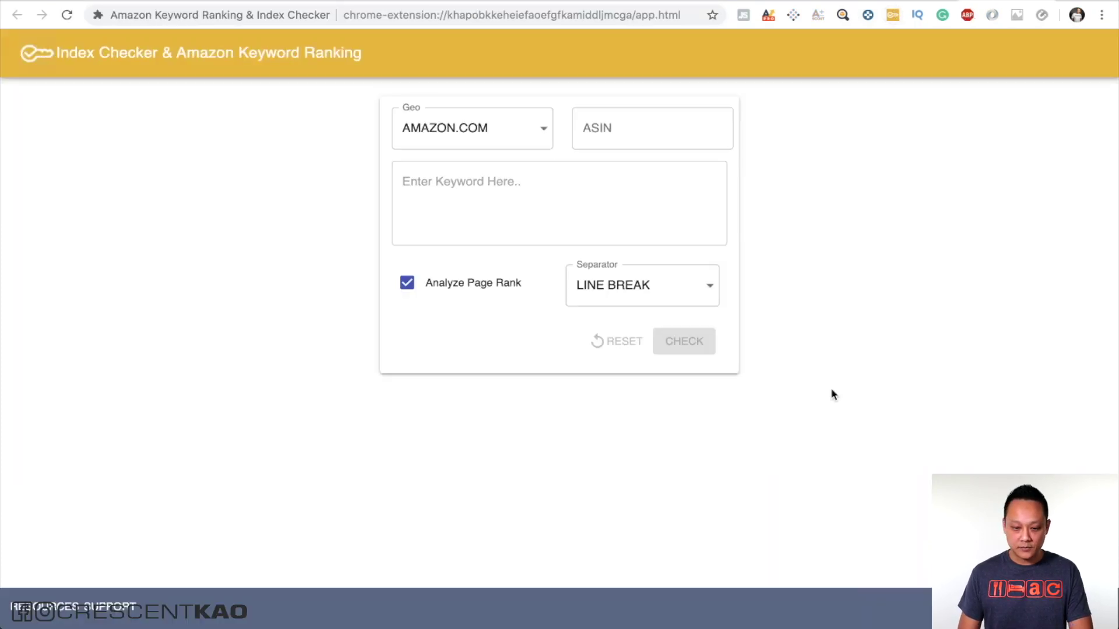
pyautogui.click(540, 129)
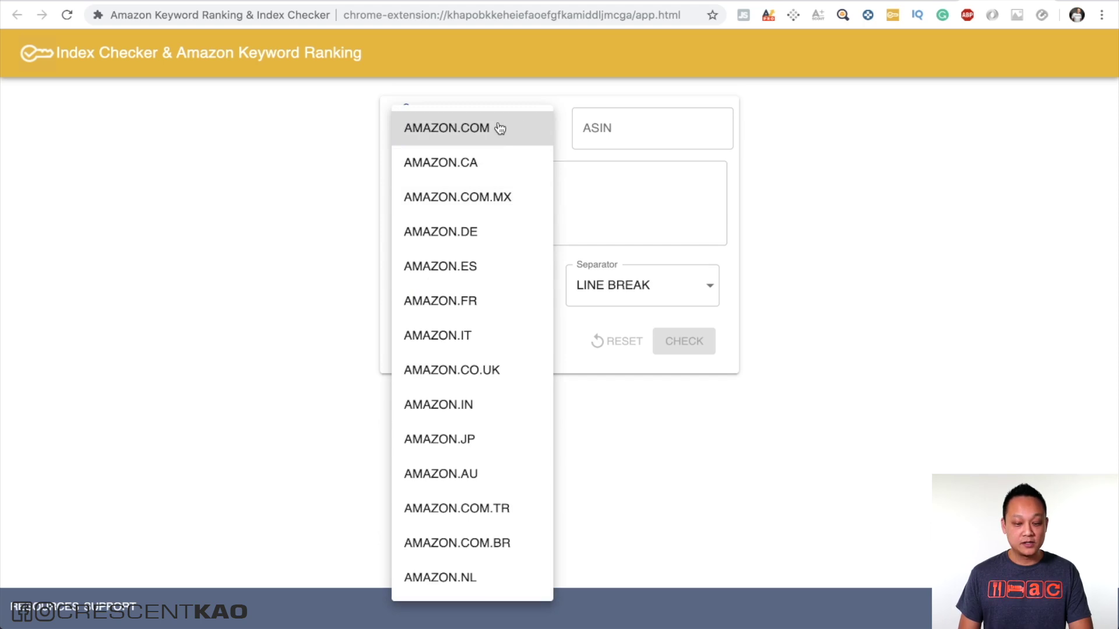
pyautogui.click(499, 128)
pyautogui.click(619, 125)
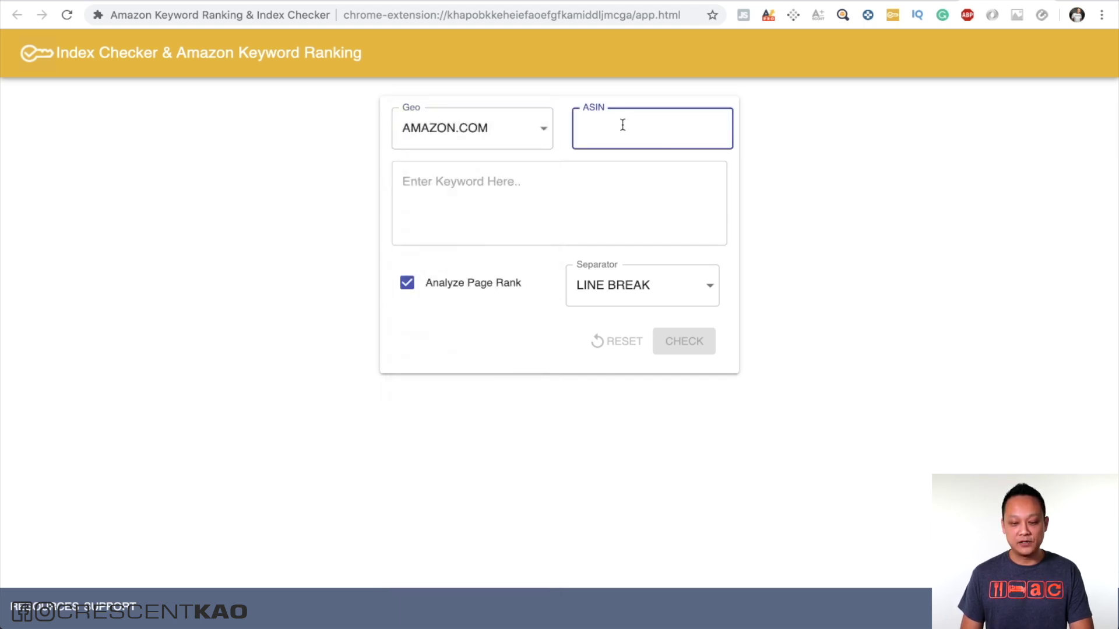
pyautogui.hotkey('ctrl', 'v')
# Step: Check the ASIN's indexing and page rank for the keywords "can opener", "stainless steel" and "tires", each on its own line
pyautogui.click(589, 193)
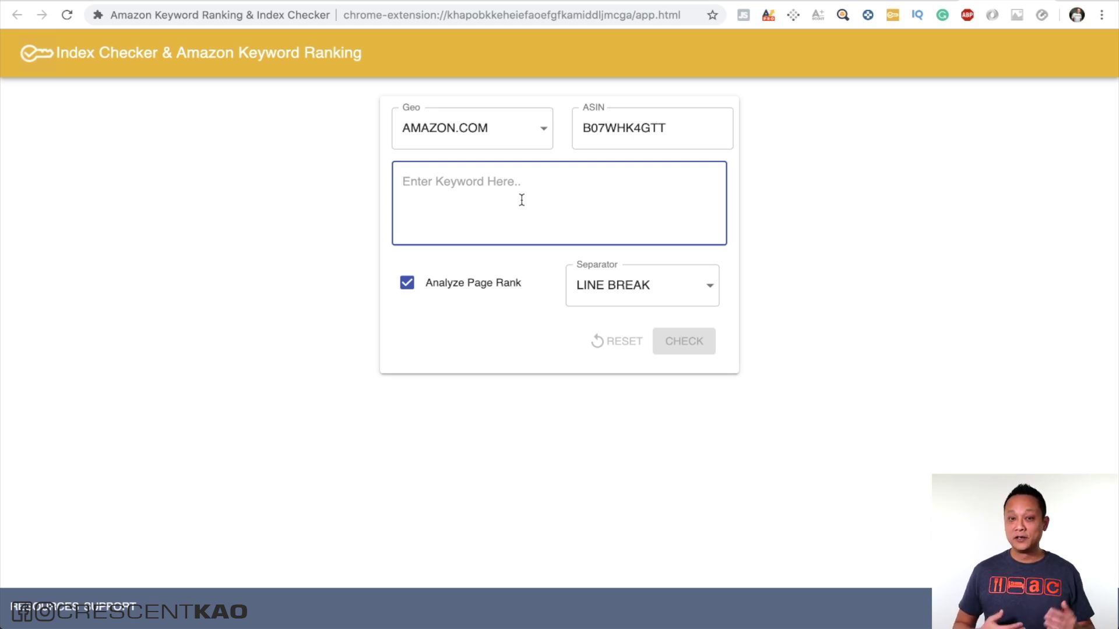
pyautogui.write('can opener')
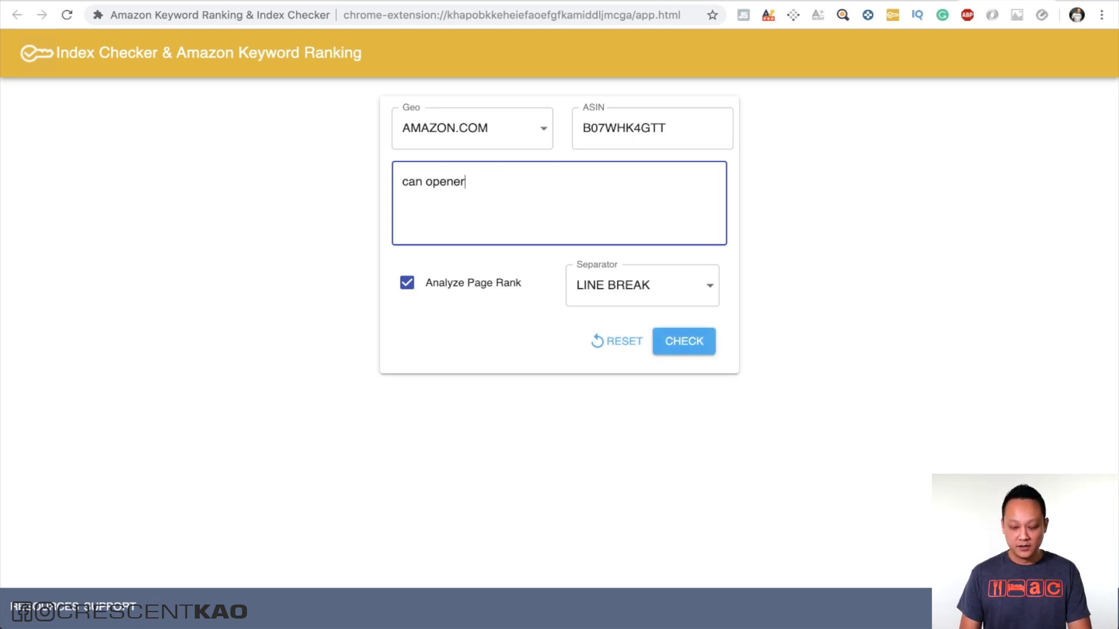
pyautogui.press('Return')
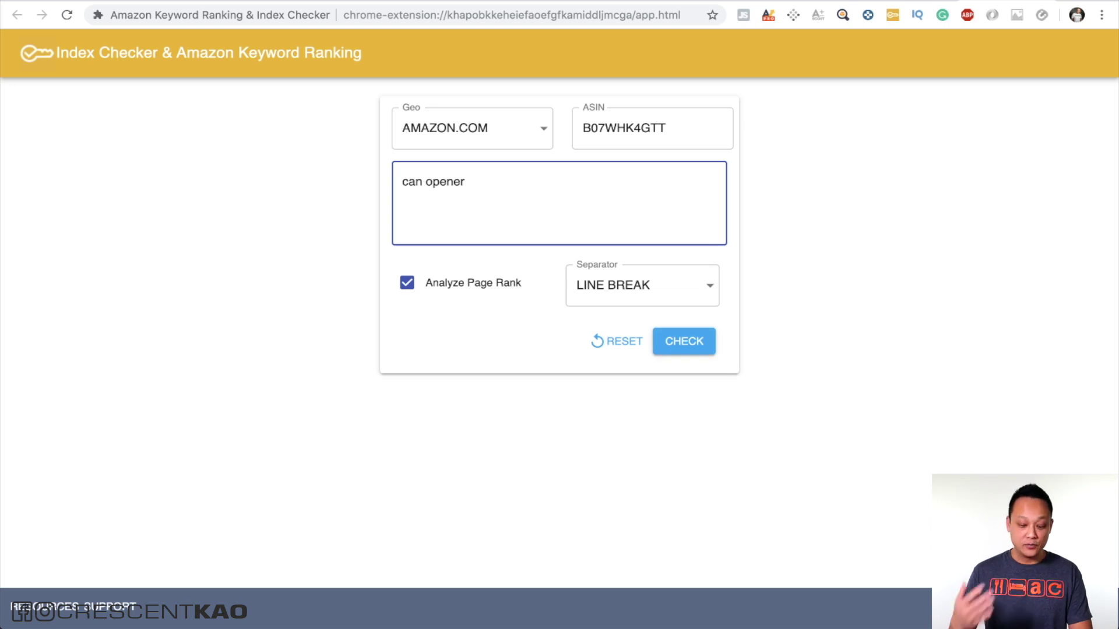
pyautogui.write('stainl')
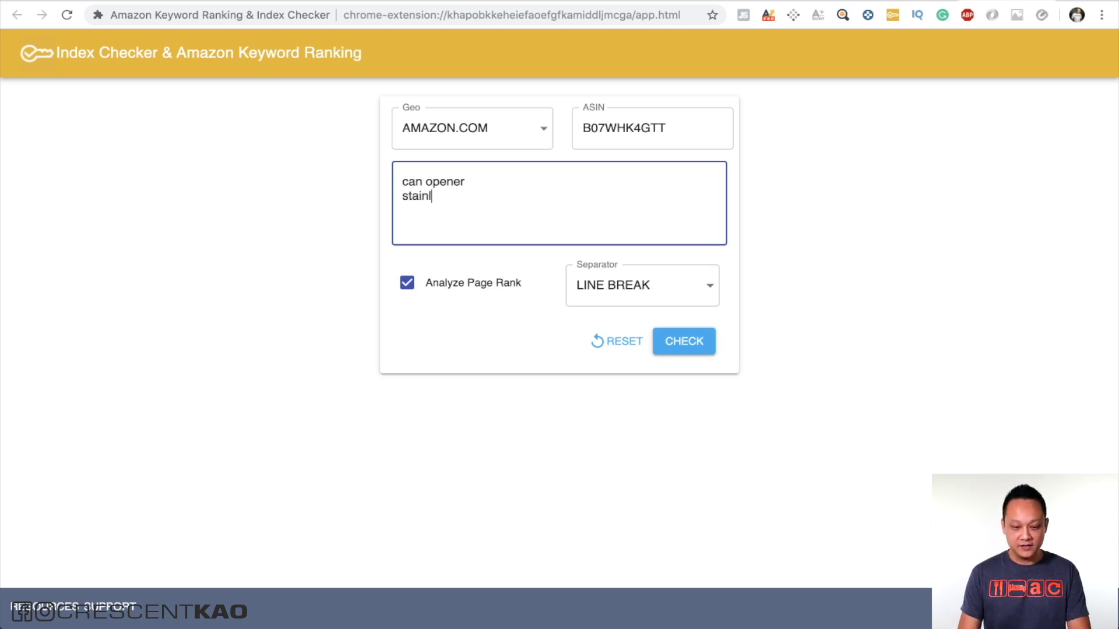
pyautogui.write('ess steel')
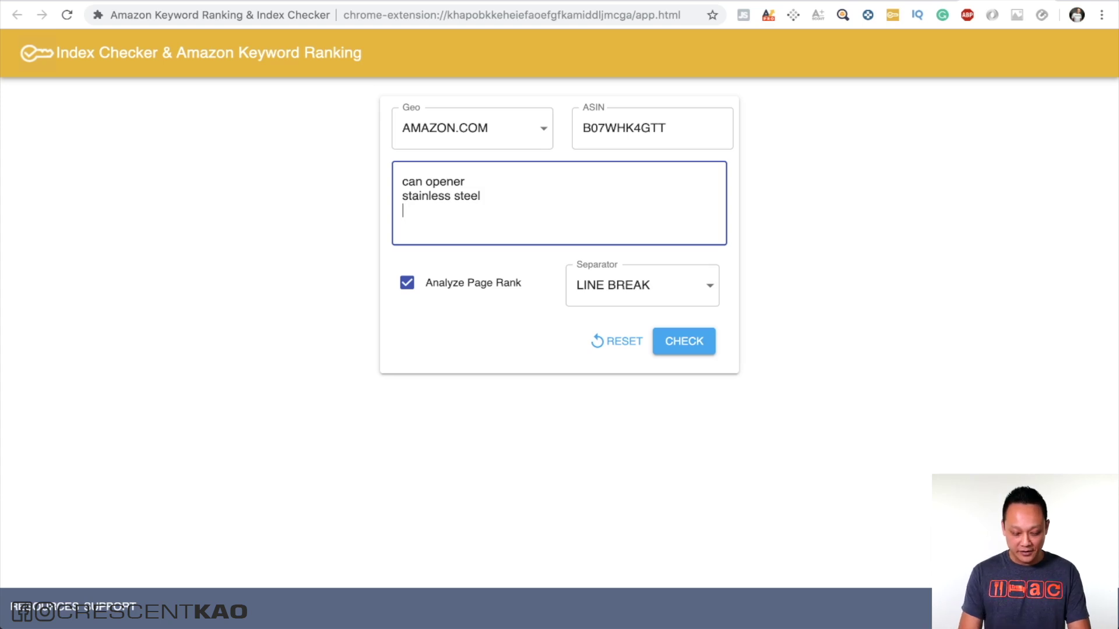
pyautogui.write('tires')
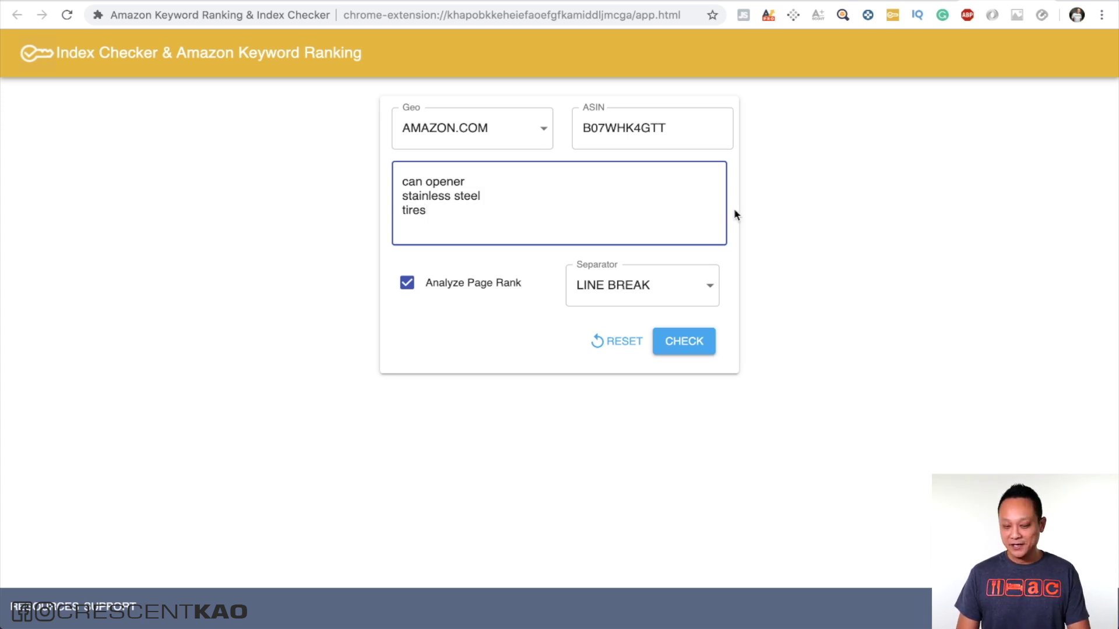
pyautogui.click(684, 343)
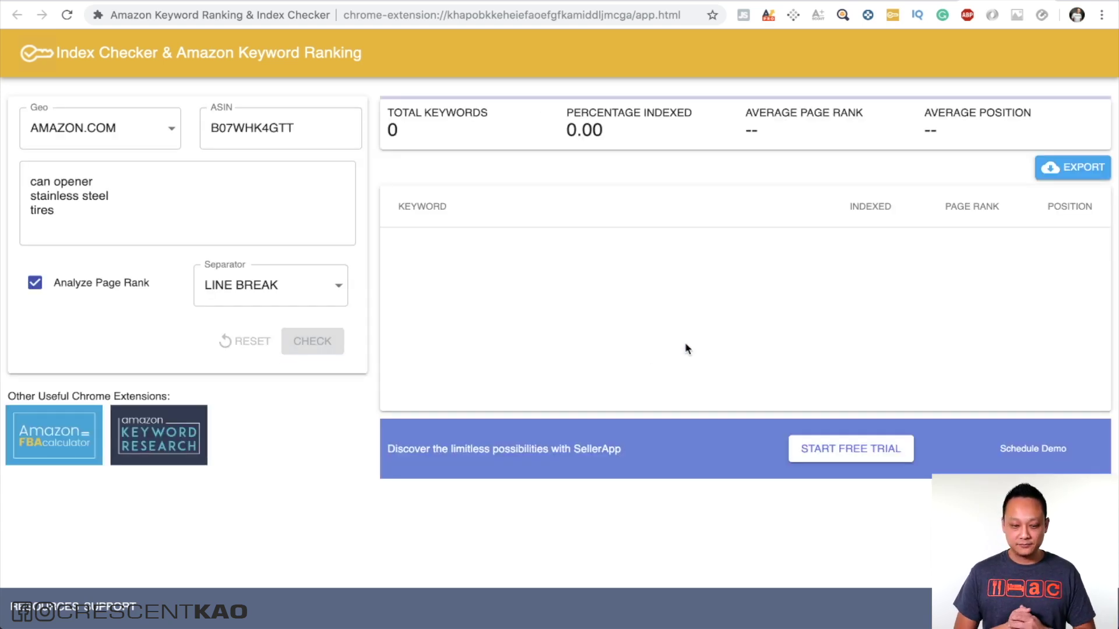